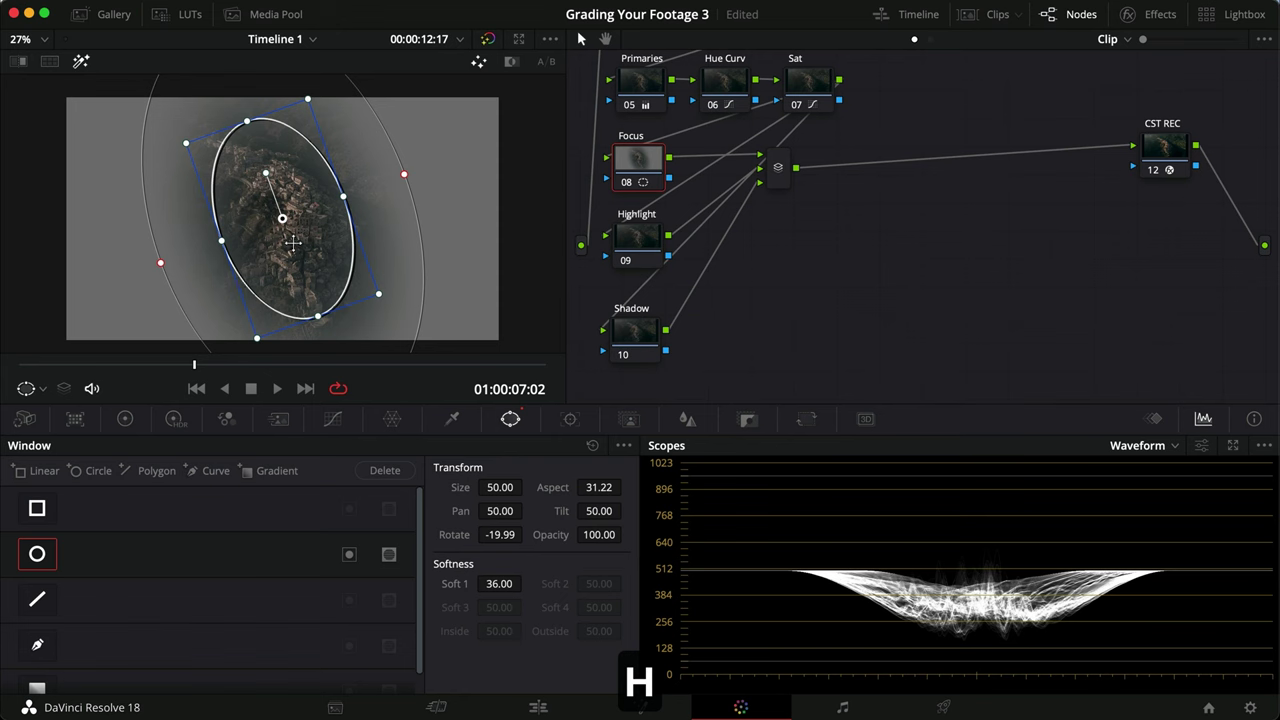
Add a gentle S-shaped contrast curve to the Focus node with linked channels, lowering the shadow point slightly and raising the highlight point
key(shift+h)
click(335, 419)
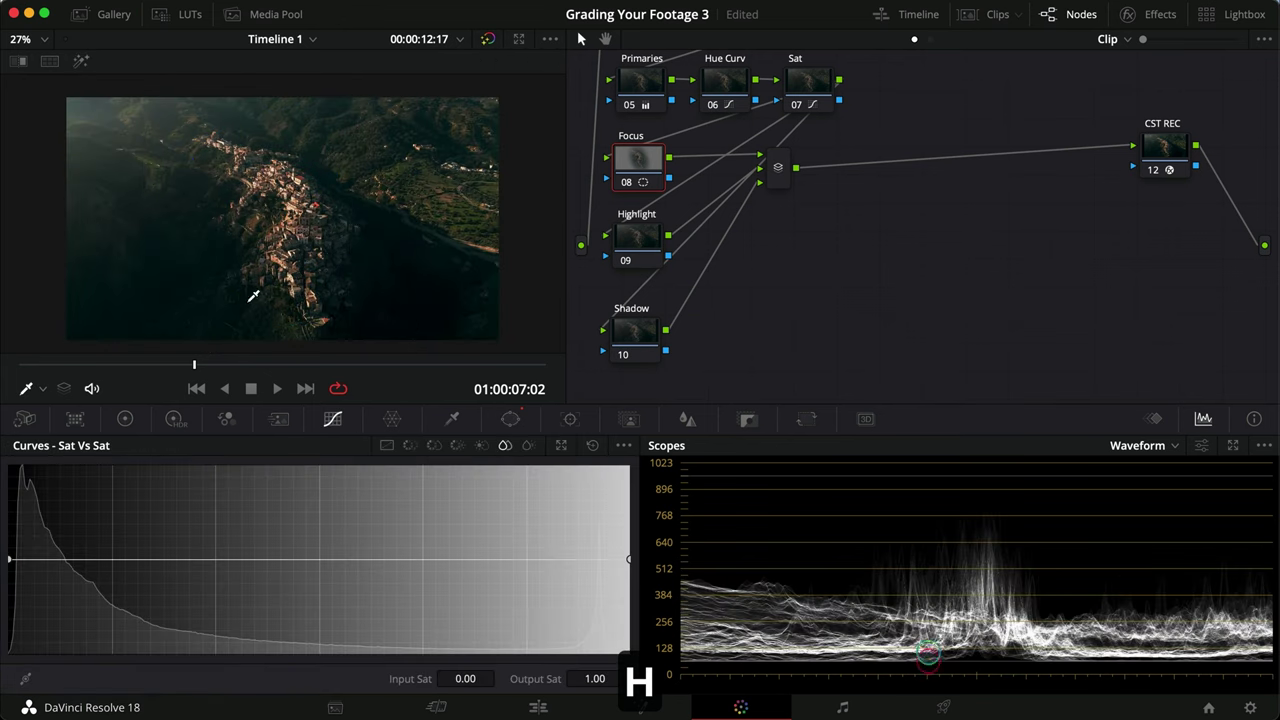
click(387, 445)
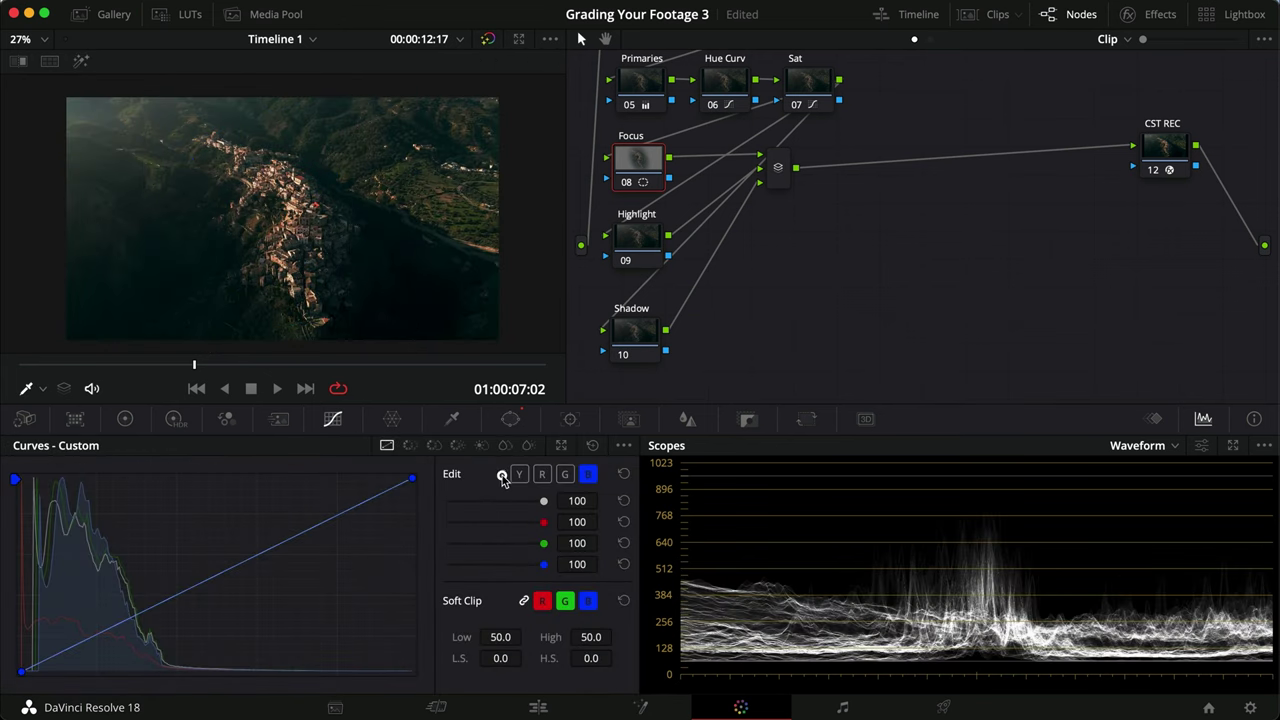
click(502, 475)
scroll(280, 217, up, 2)
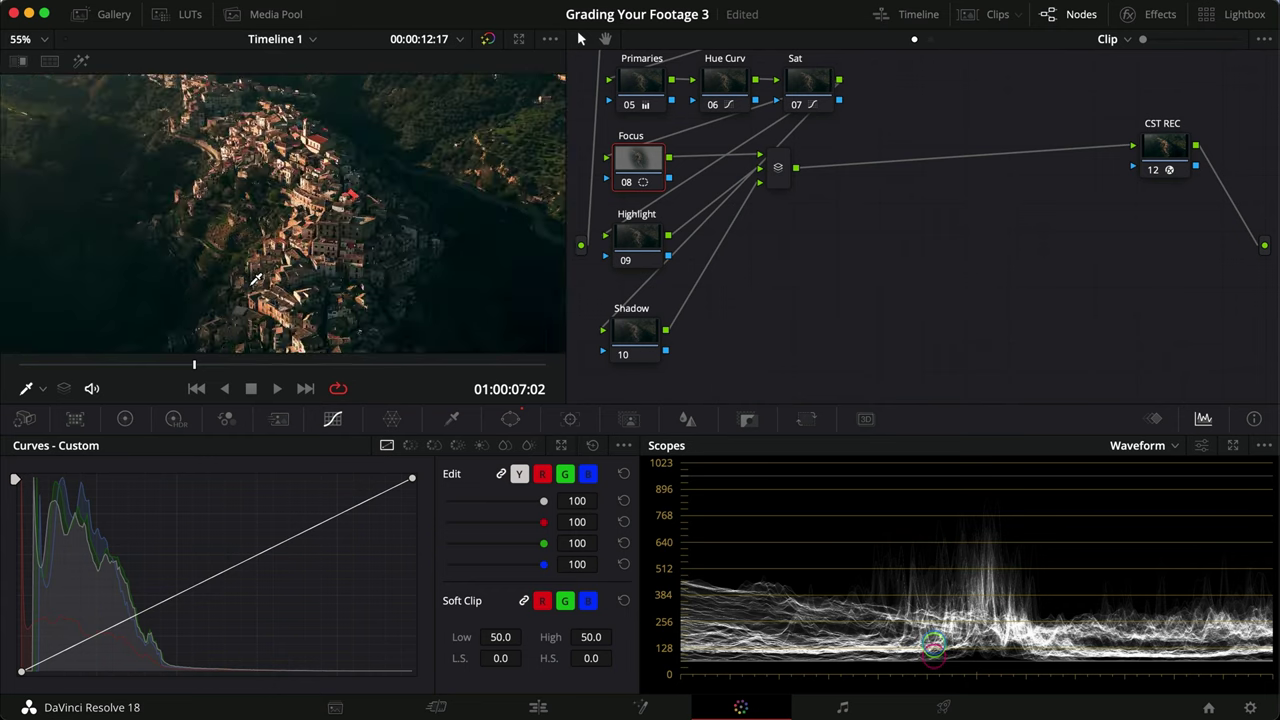
click(162, 608)
click(282, 541)
drag(282, 541, 284, 537)
drag(160, 613, 156, 608)
Compare the frame with and without the Focus node's adjustment, including in full screen, and save the project
key(super+d)
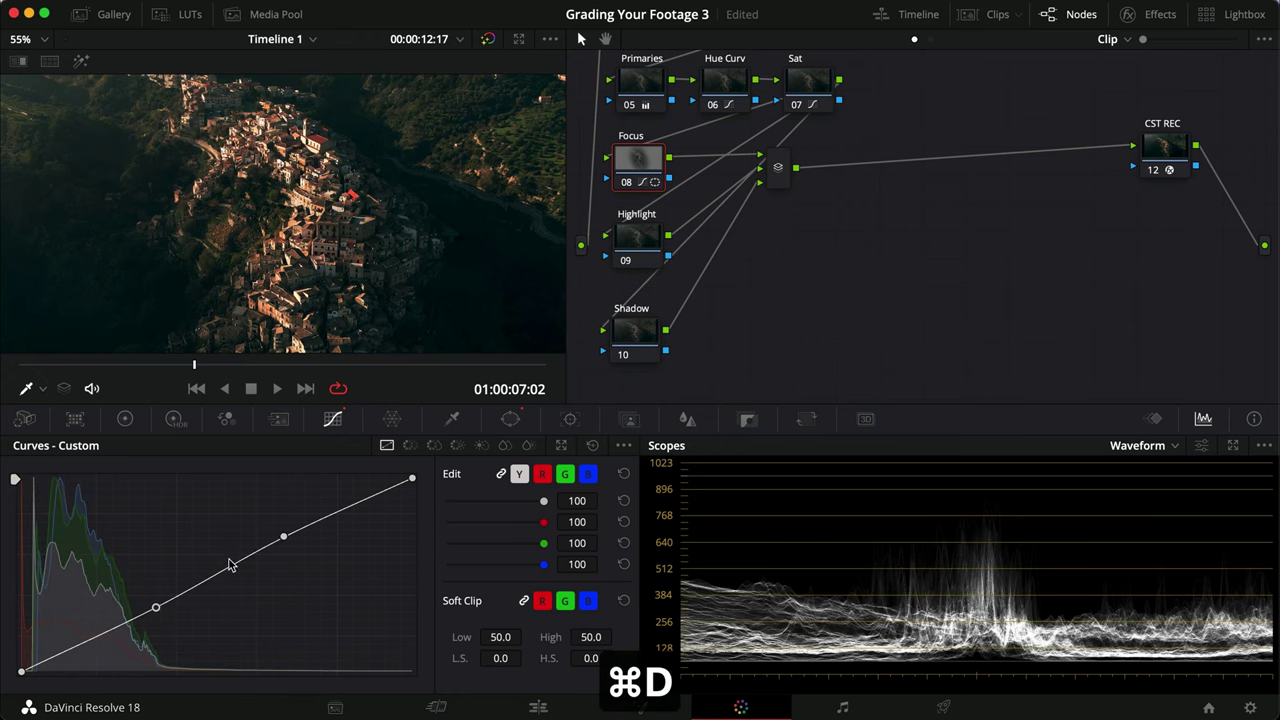
key(super+f)
key(super+d)
key(super+d)
key(super+d)
key(super+d)
key(super+f)
key(super+d)
key(super+d)
key(super+f)
key(super+f)
scroll(402, 263, down, 3)
key(super+s)
Add an outside node after the Focus node, label it Outside, and preview its inverted mask
right_click(641, 168)
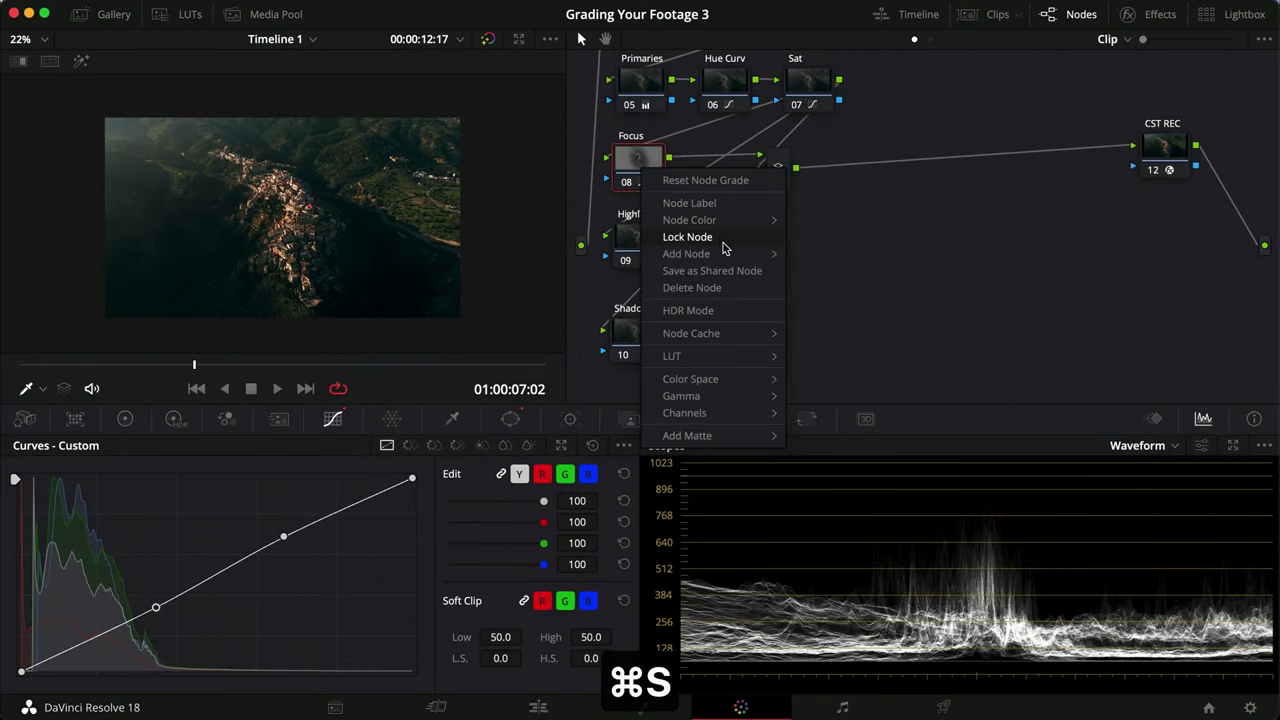
mouse_move(725, 253)
click(903, 320)
key(shift+h)
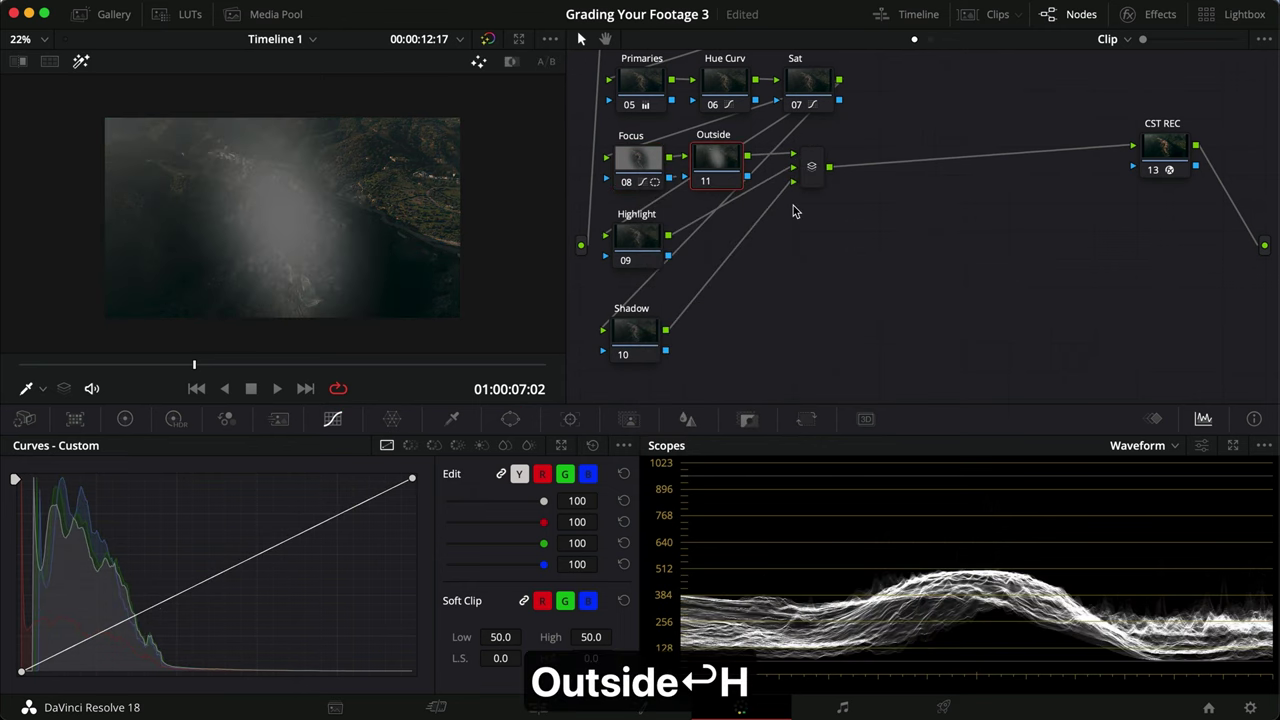
key(shift+h)
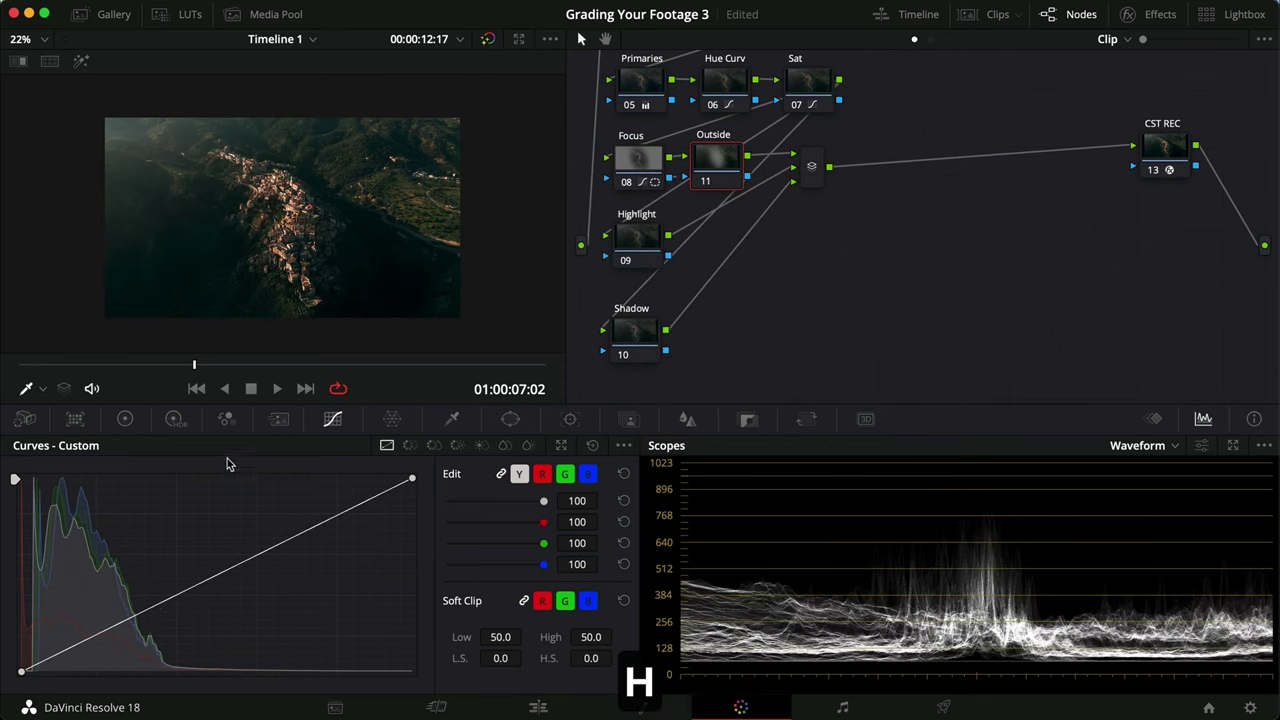
Lower the Outside node's gamma to -0.02, compare it on and off, and save the project
click(128, 421)
scroll(209, 271, up, 2)
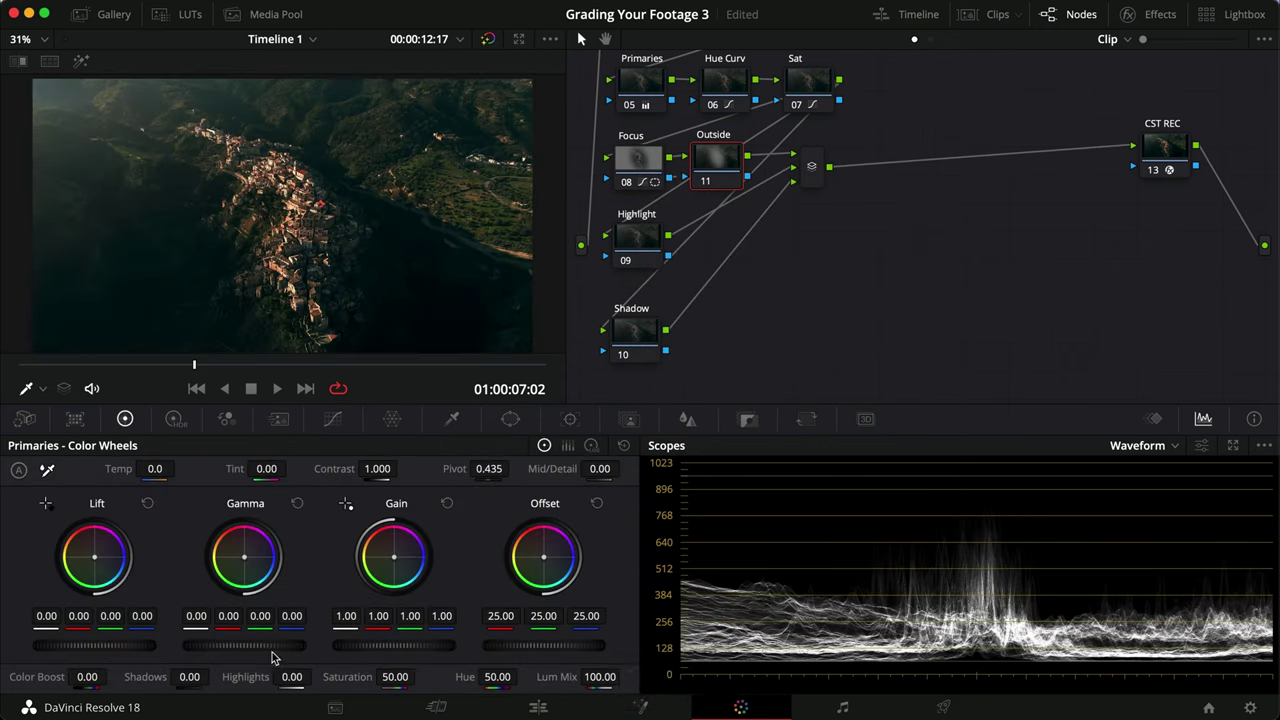
drag(255, 652, 200, 646)
key(super+d)
key(super+d)
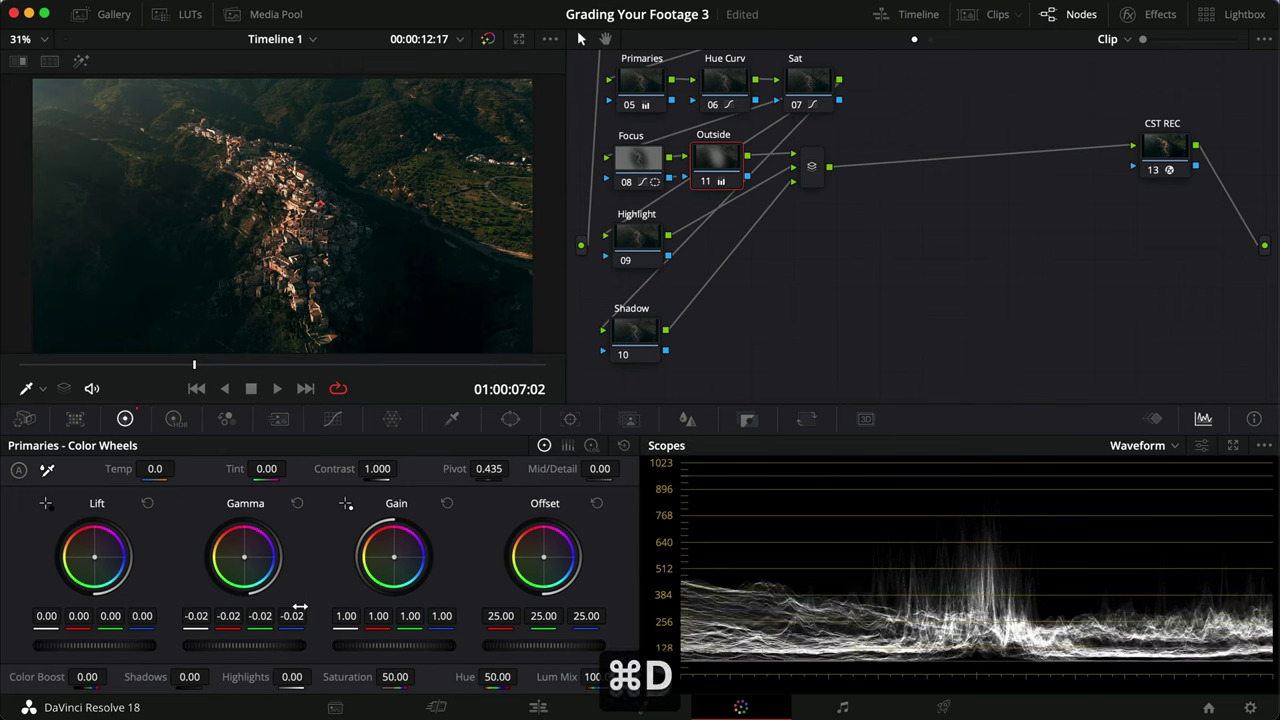
key(super+s)
scroll(295, 248, down, 2)
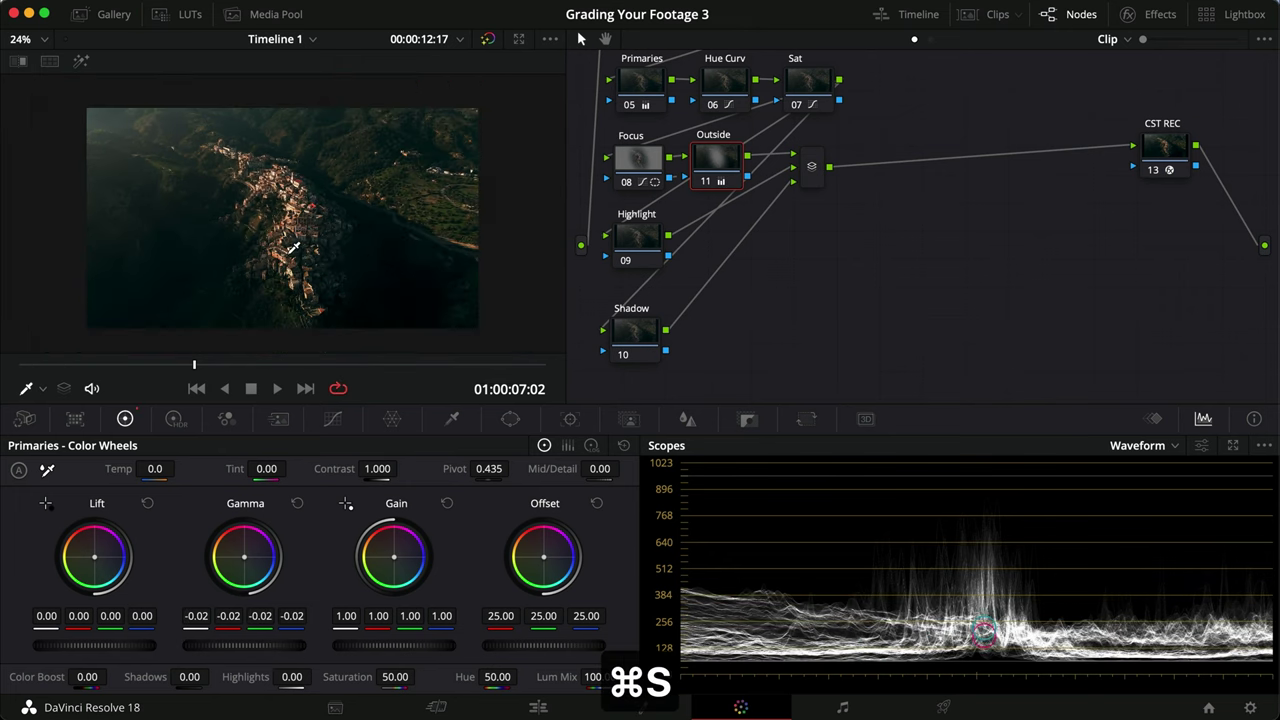
Raise the Focus node's gamma to 0.01 and compare the node on and off in full screen
click(620, 252)
drag(642, 241, 642, 243)
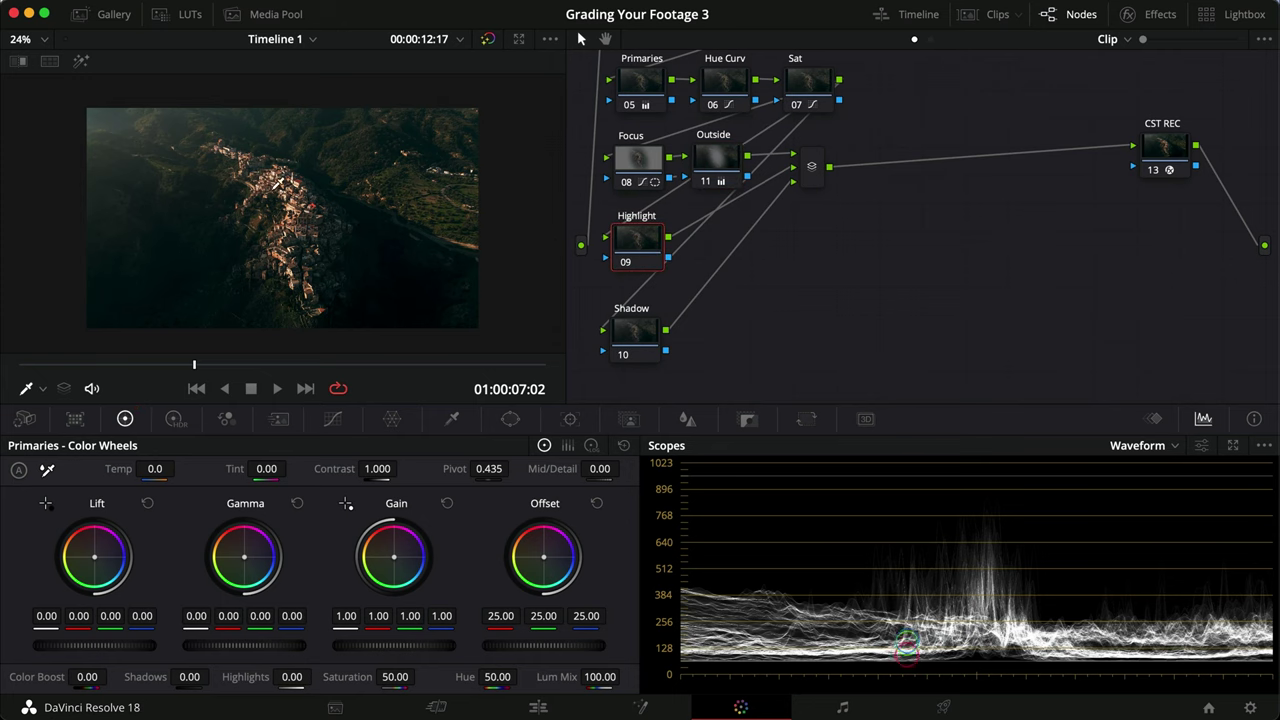
click(628, 183)
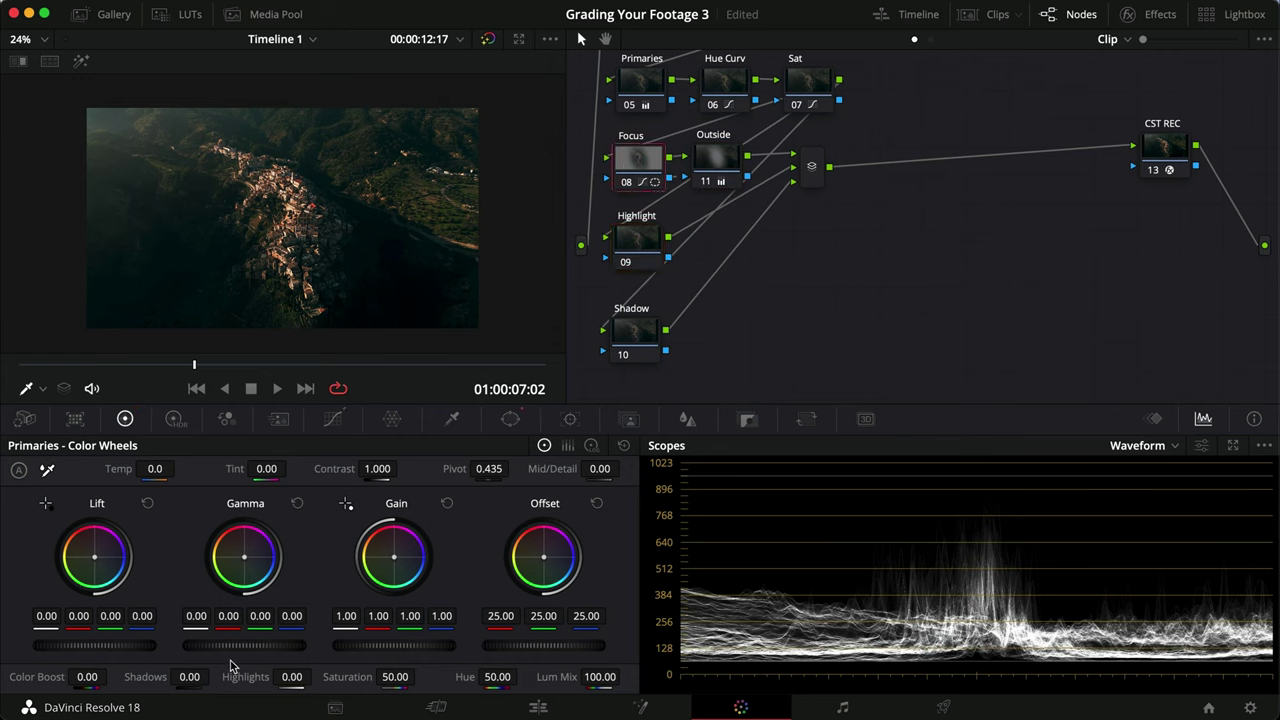
drag(239, 651, 274, 651)
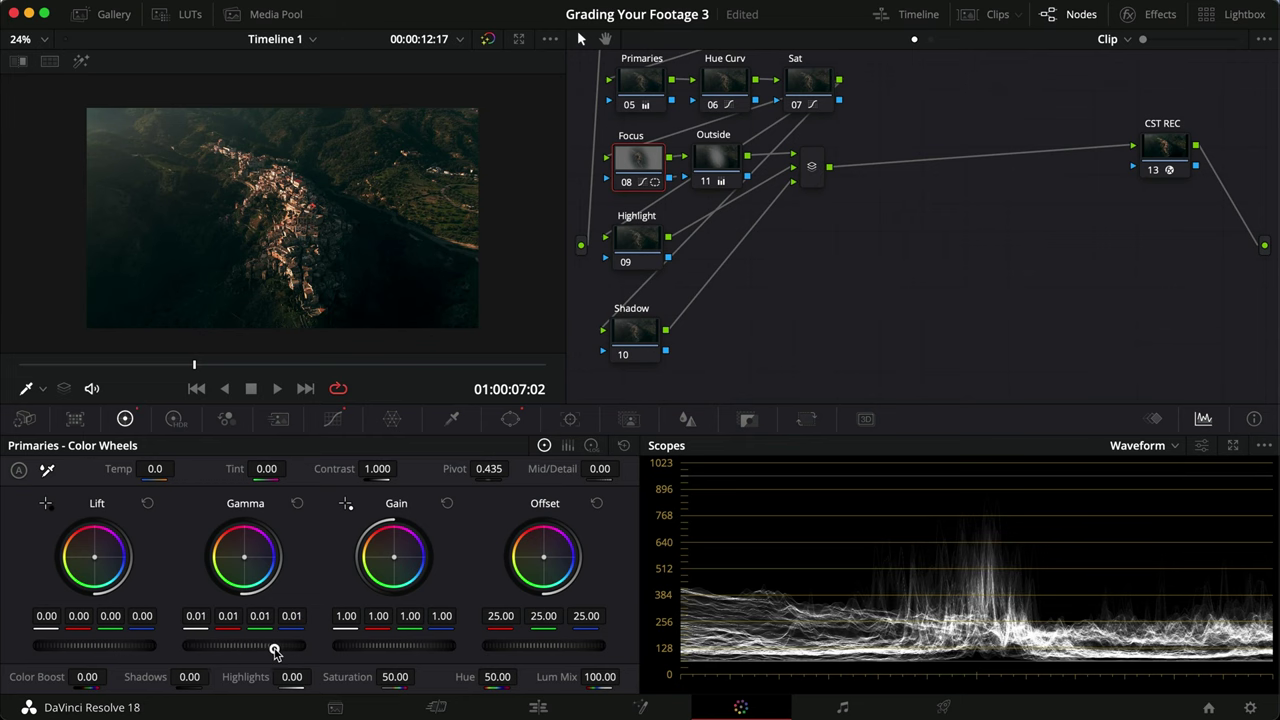
key(super+f)
key(super+d)
key(super+f)
Add a circular window to the Highlight node over the image's upper-left corner and set its Soft 1 value to 100
click(643, 250)
click(503, 419)
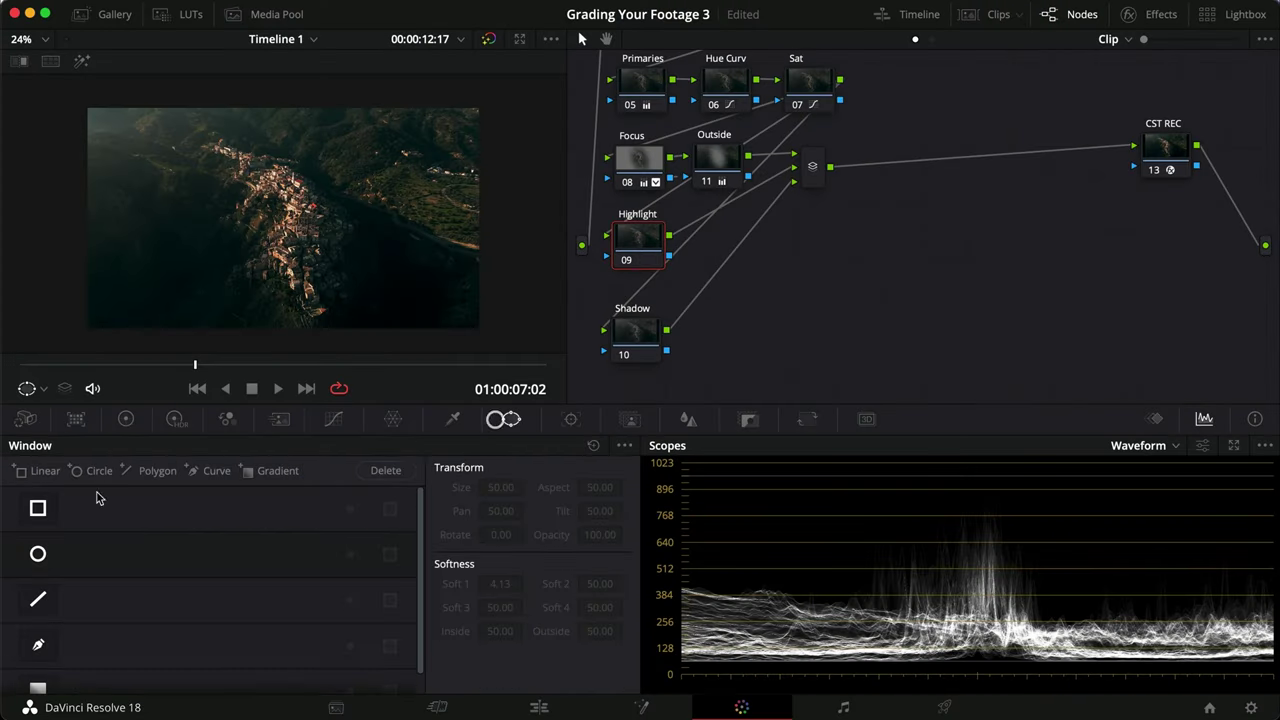
click(38, 553)
drag(279, 245, 121, 300)
drag(185, 196, 83, 225)
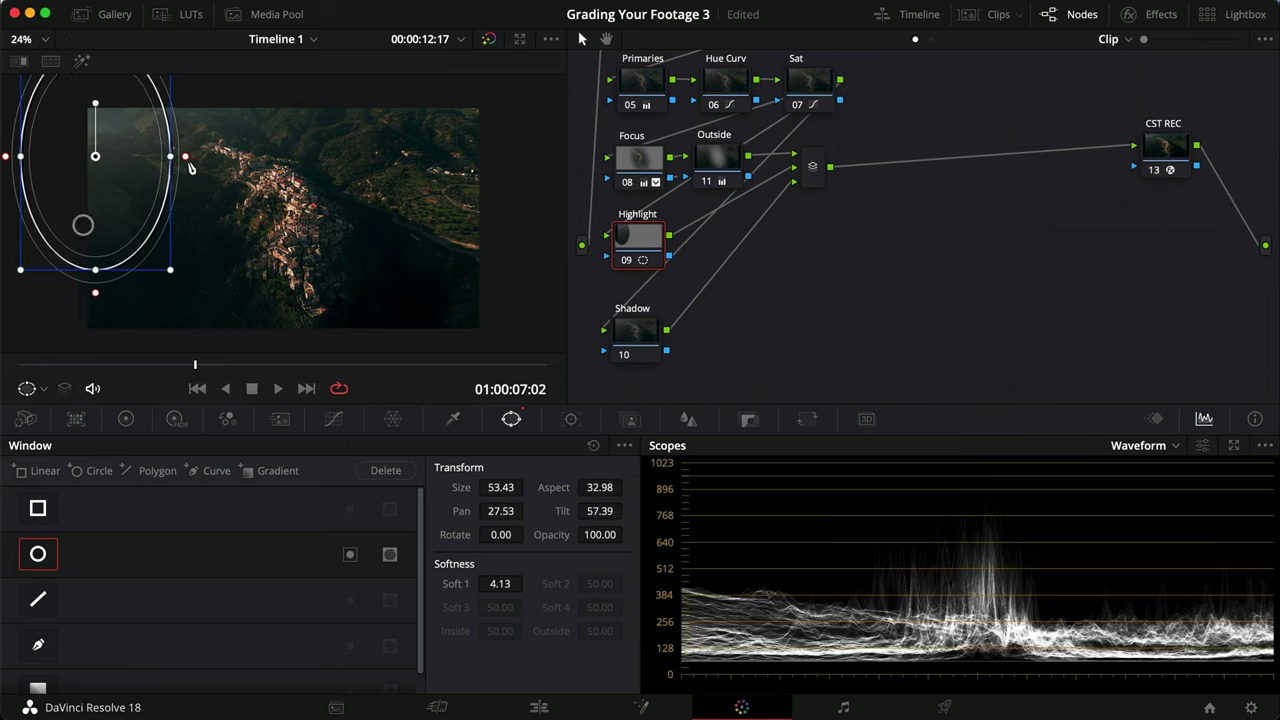
text(100)
key(Return)
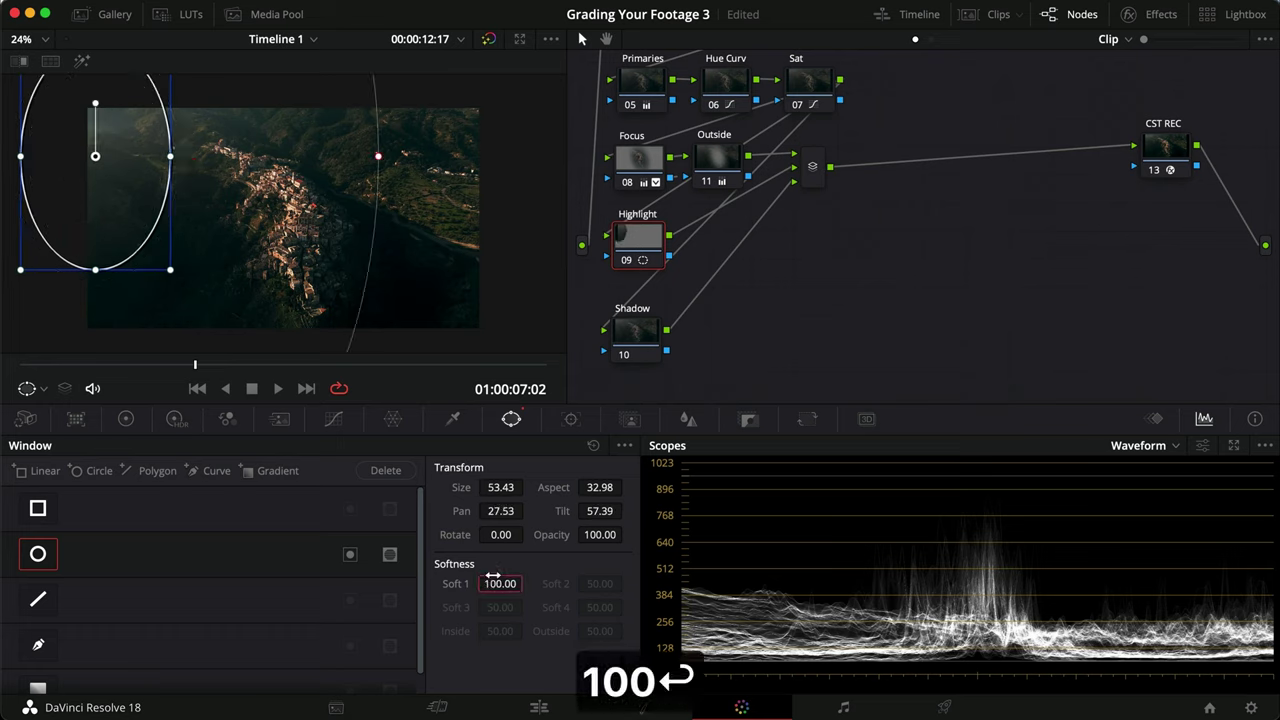
Preview the Highlight mask and shift its circular window slightly outward to about pan 26.37 and tilt 60.36
key(shift+h)
scroll(177, 217, down, 3)
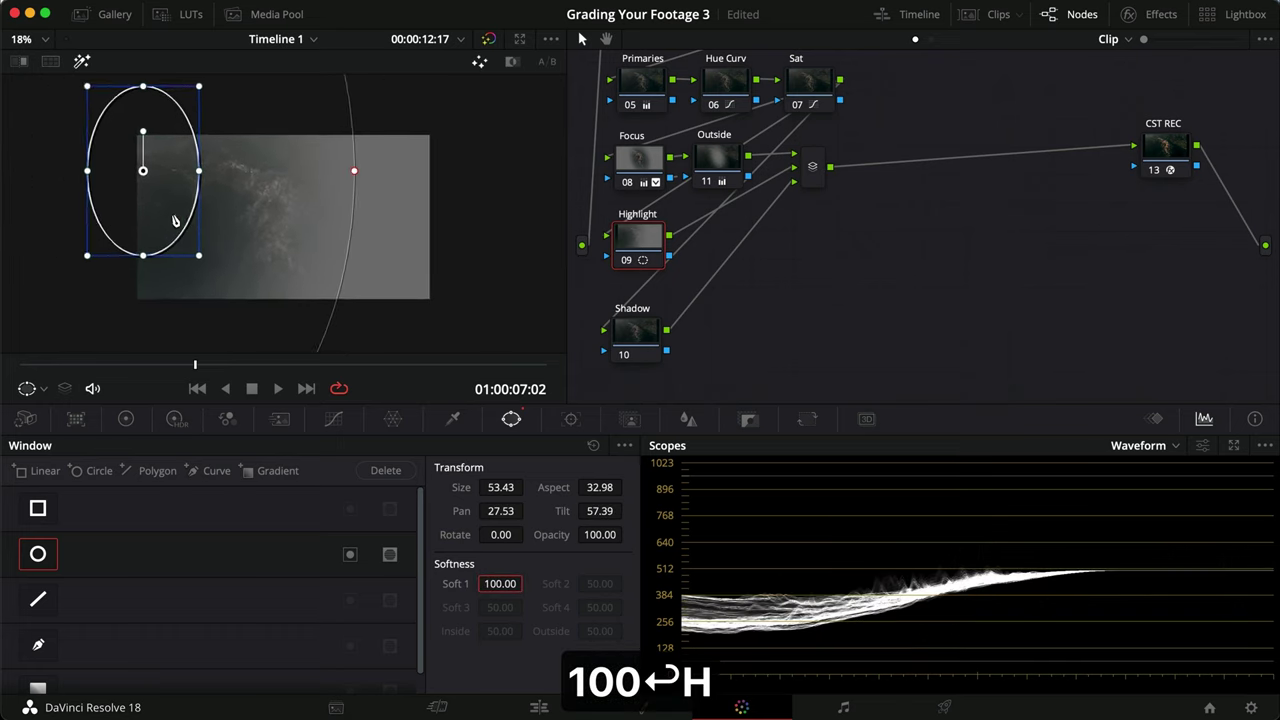
click(172, 205)
drag(172, 205, 168, 191)
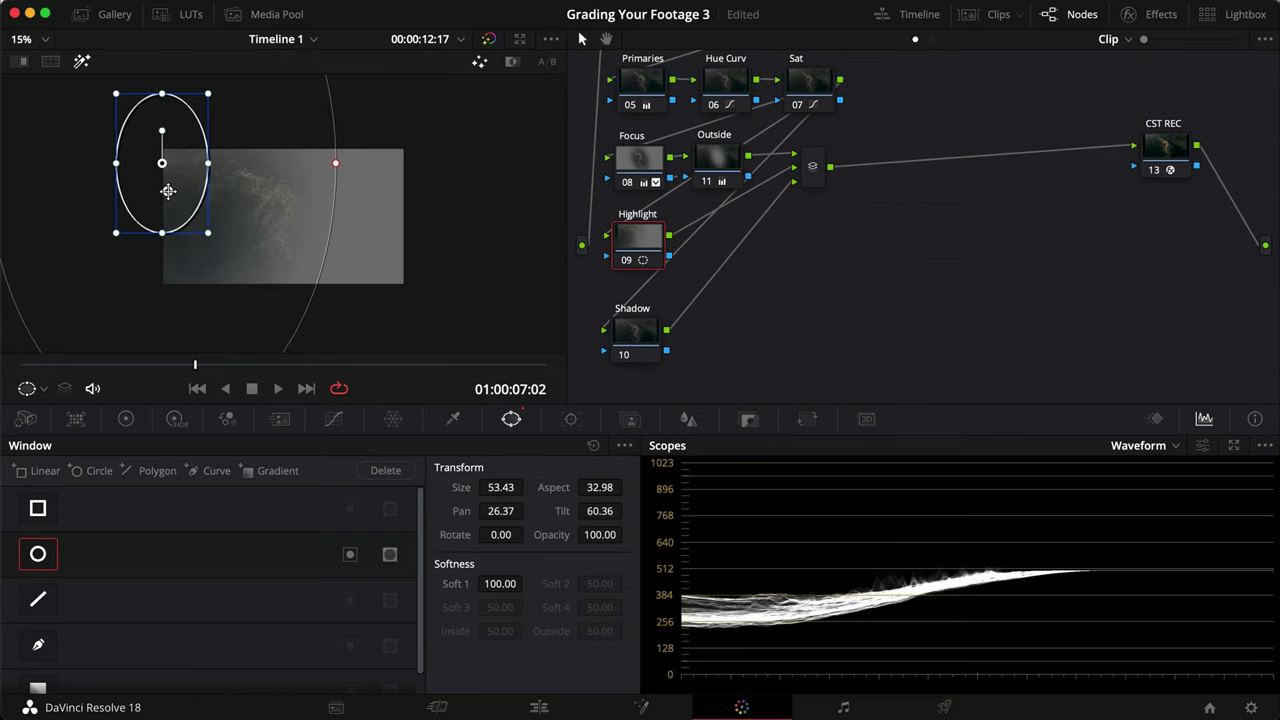
key(shift+h)
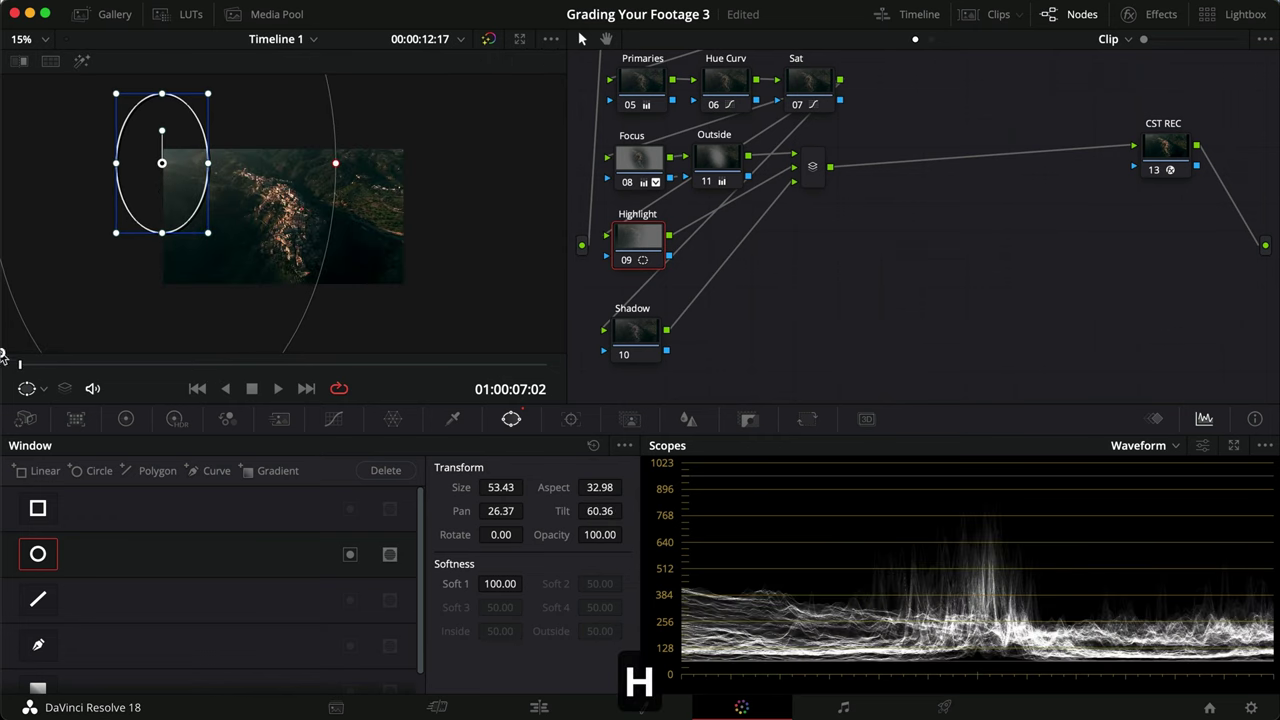
At the clip's first frame, reshape the Highlight window to about aspect 24.47, pan 25.78 and tilt 62.05, checking its mask
key(Home)
drag(160, 194, 108, 200)
scroll(258, 241, up, 2)
scroll(258, 241, up, 3)
drag(67, 268, 66, 306)
drag(74, 225, 104, 190)
key(shift+h)
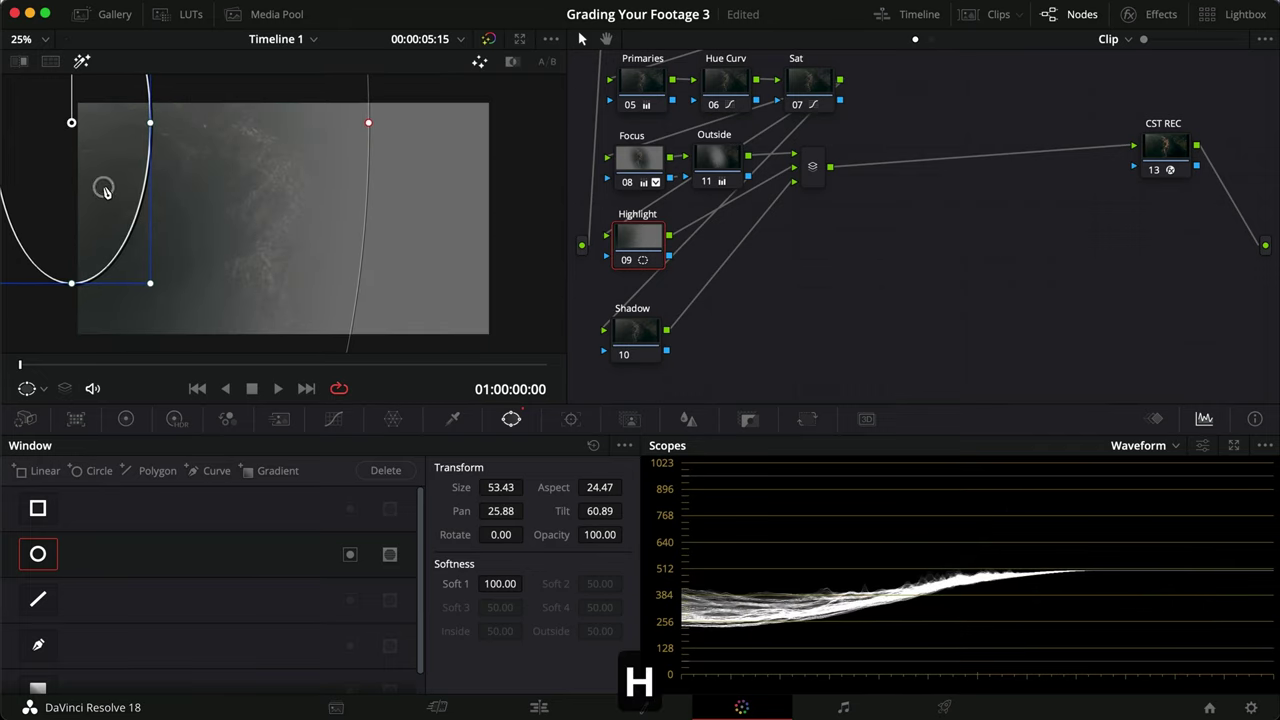
drag(150, 284, 154, 297)
drag(69, 225, 67, 215)
key(shift+h)
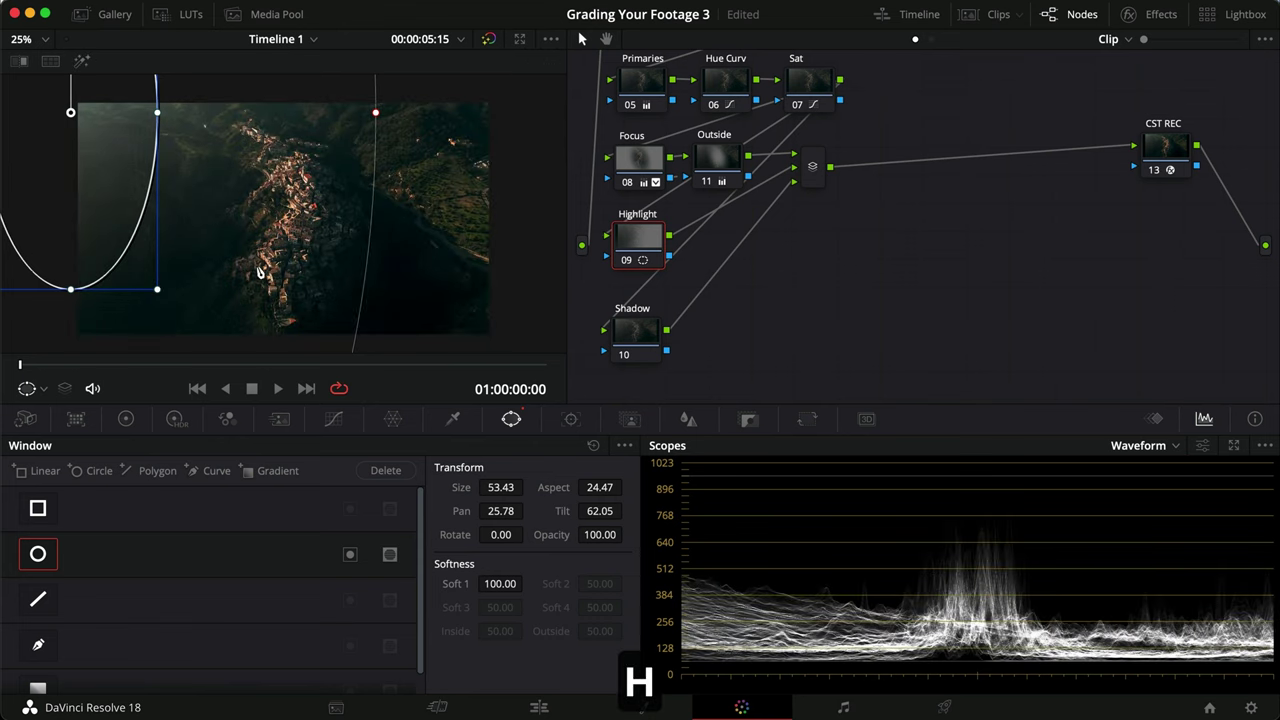
Brighten and warm the Highlight node with gamma 0.04, red 0.07, green 0.06, and gain 1.15, red 1.16, green 1.13
click(126, 420)
drag(329, 652, 490, 651)
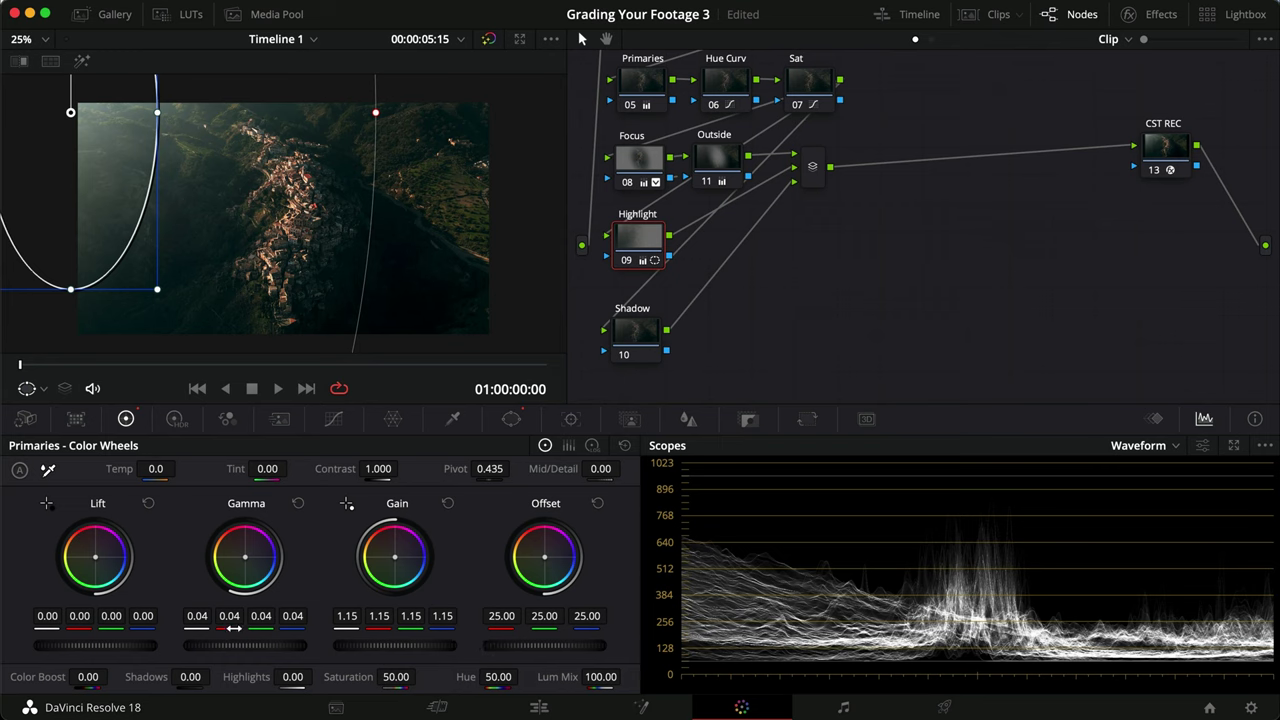
drag(234, 625, 319, 624)
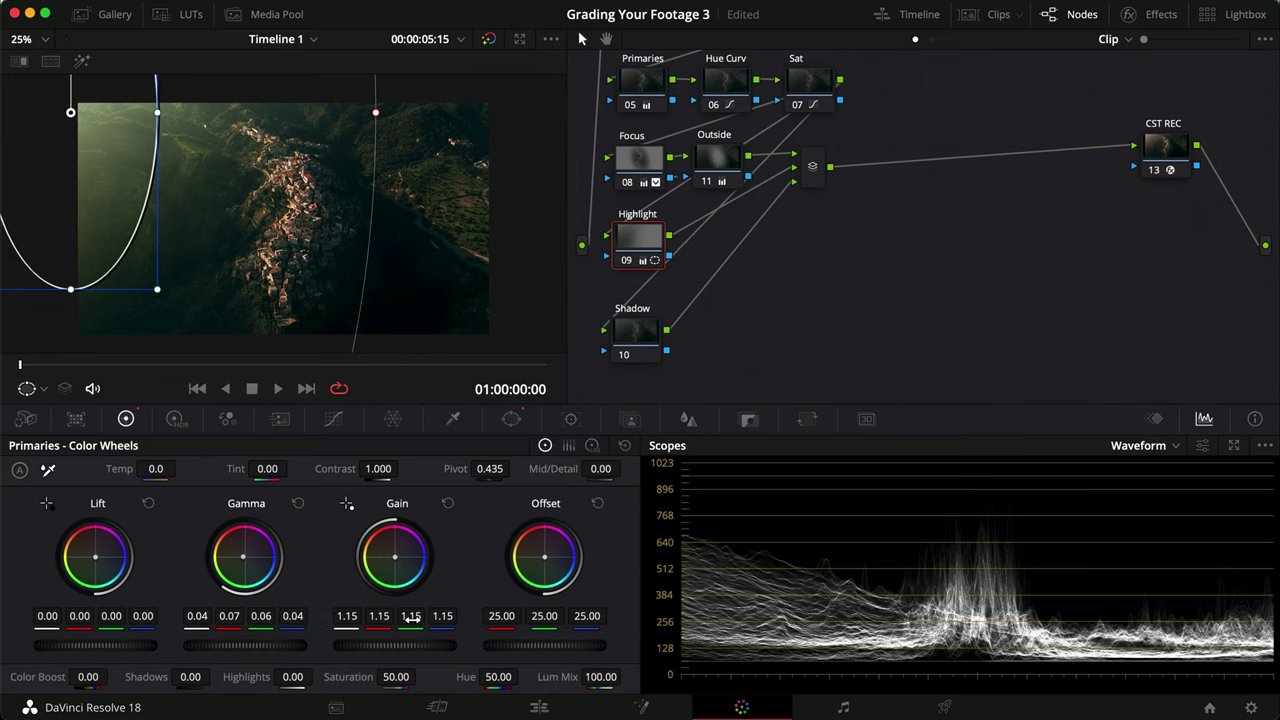
drag(410, 618, 390, 620)
Compare the Highlight node's light effect on and off in full screen, and save the project
key(super+f)
key(super+d)
key(super+d)
key(super+d)
key(super+d)
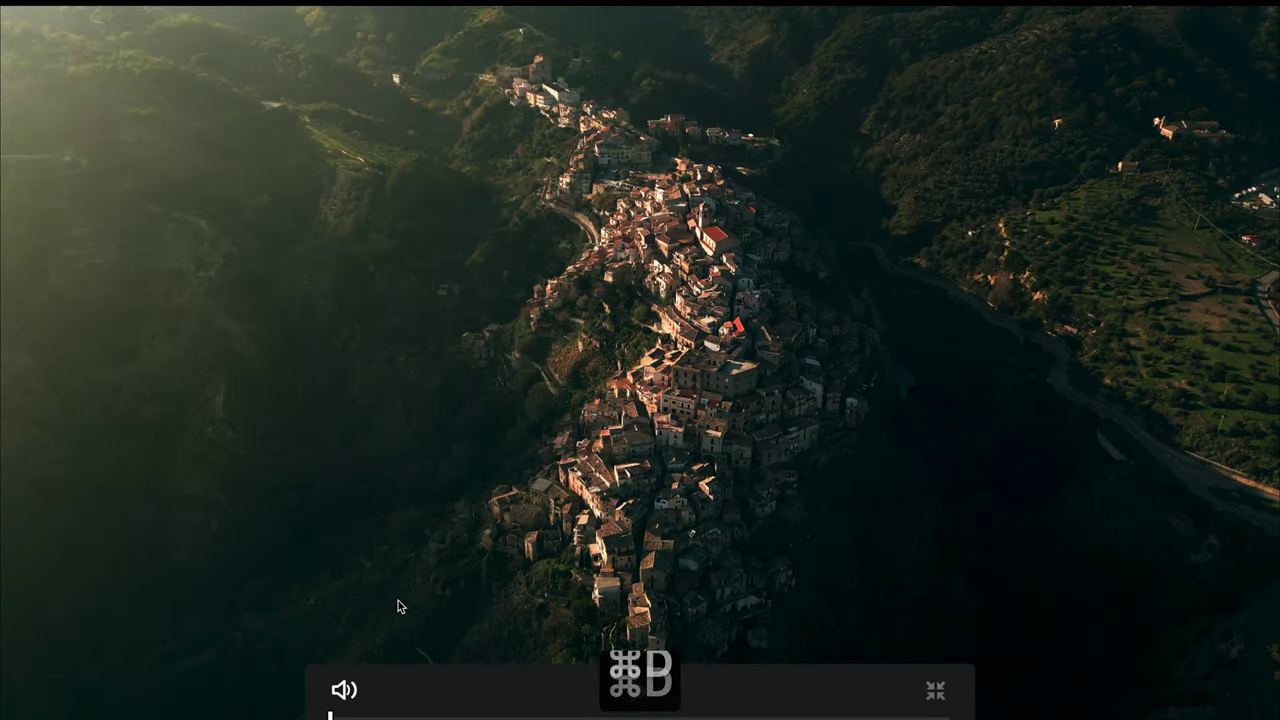
key(super+f)
key(super+s)
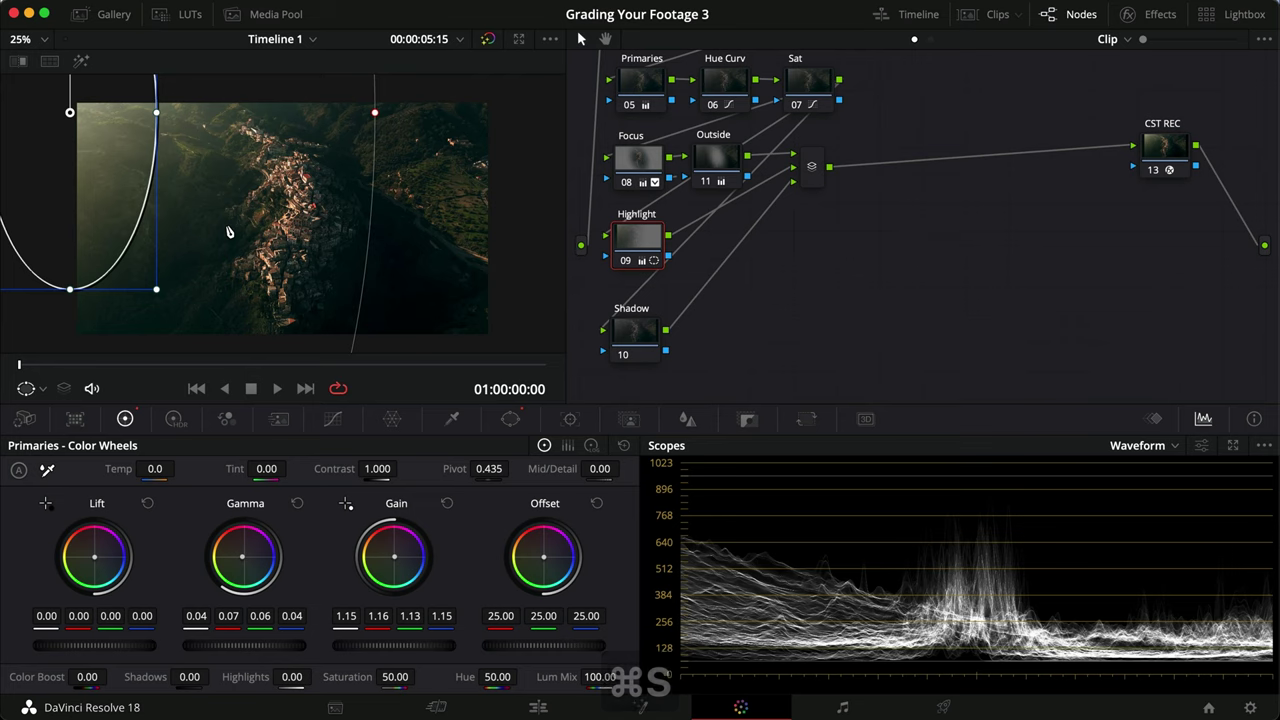
Add a node directly after the Highlight node that shares the Highlight window's mask
click(646, 245)
right_click(646, 247)
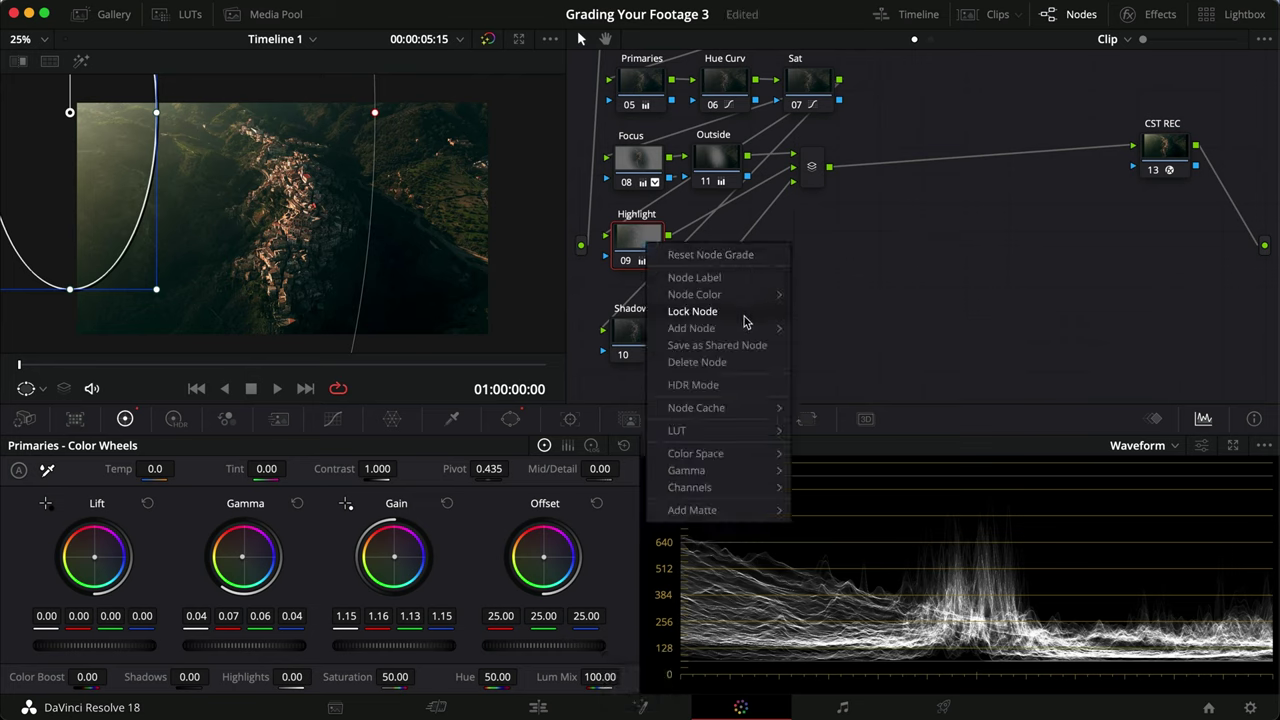
mouse_move(748, 328)
click(831, 329)
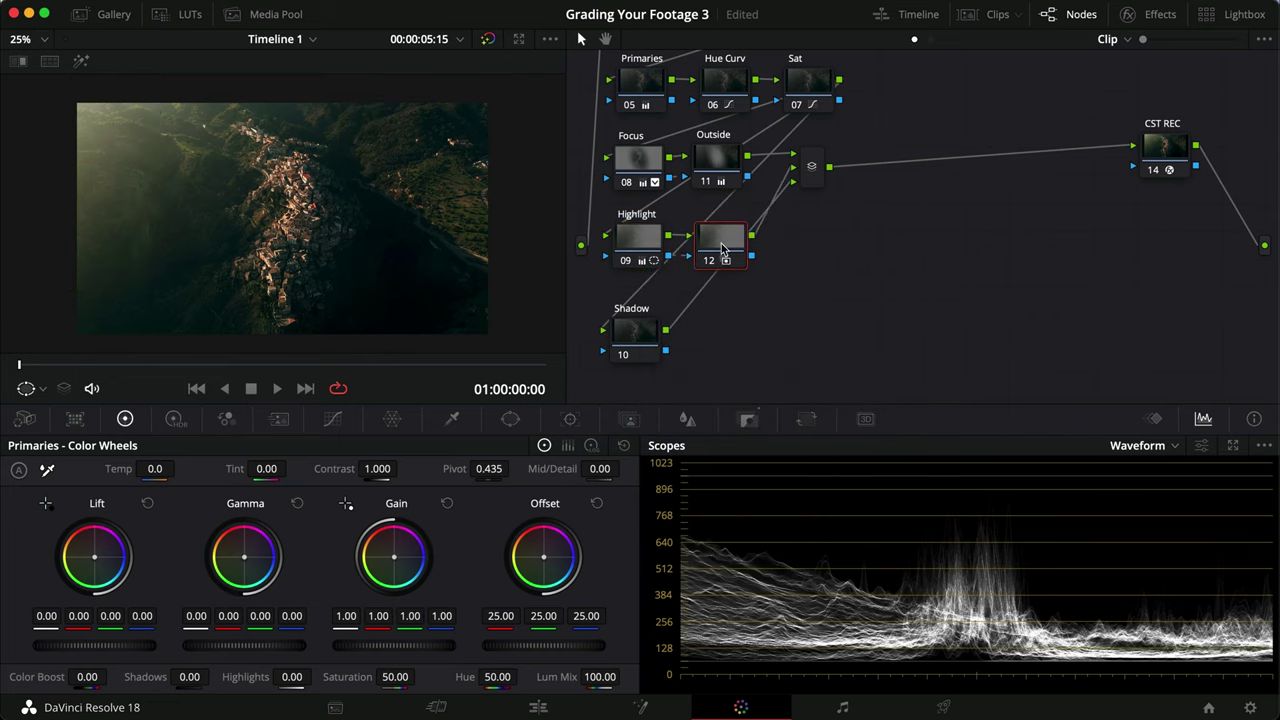
click(638, 248)
click(722, 250)
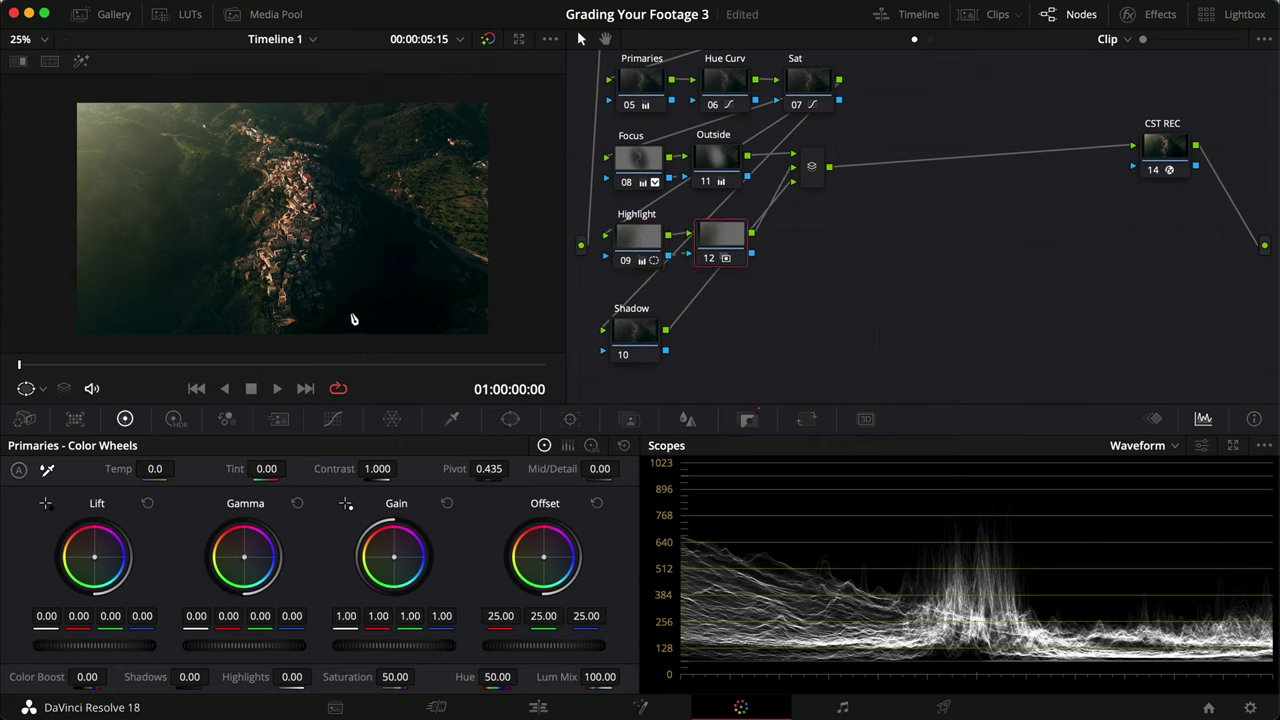
drag(714, 247, 711, 250)
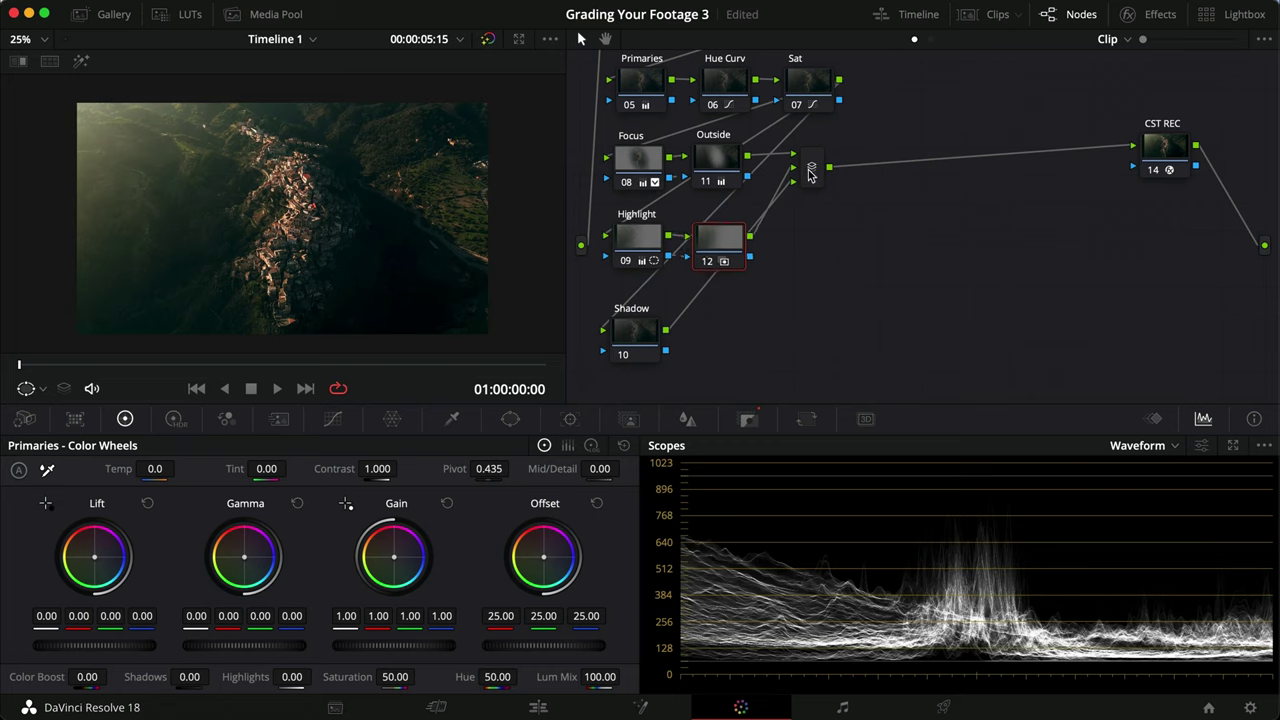
Apply the Dehaze effect to the new node after Highlight and set Dehaze Strength to -0.1
click(1163, 14)
click(1164, 70)
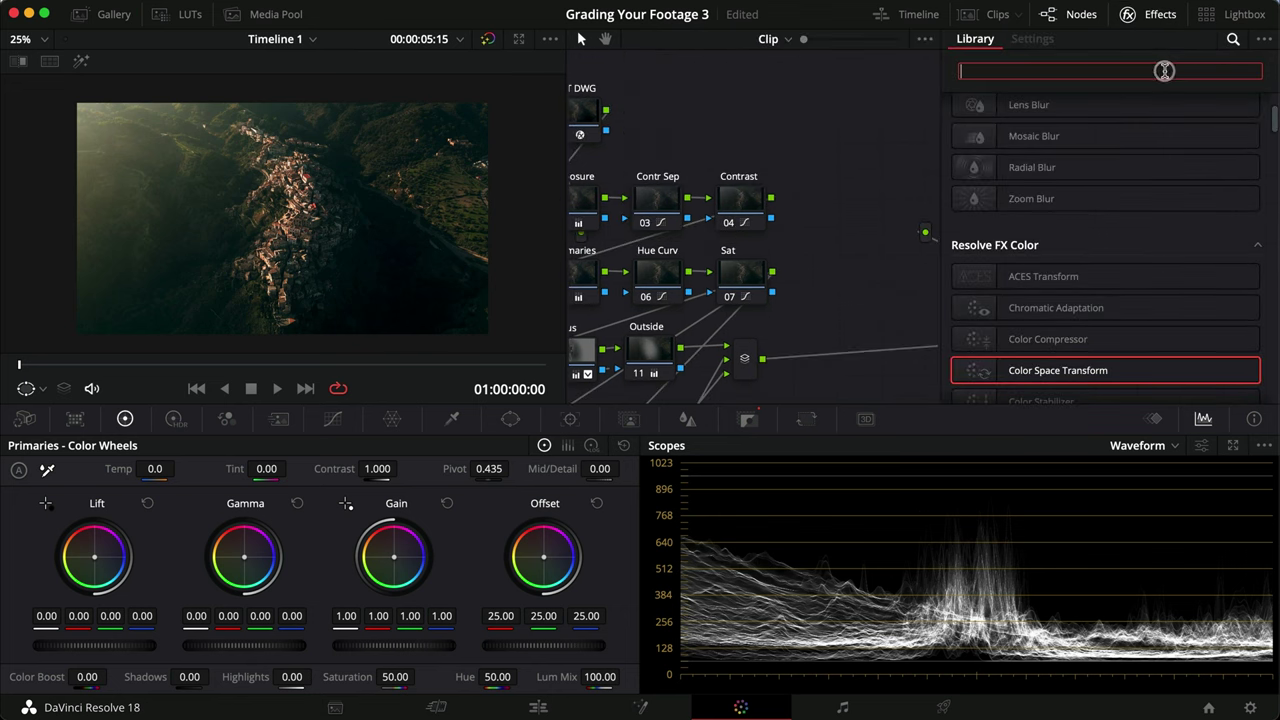
text(deh)
drag(1050, 140, 650, 360)
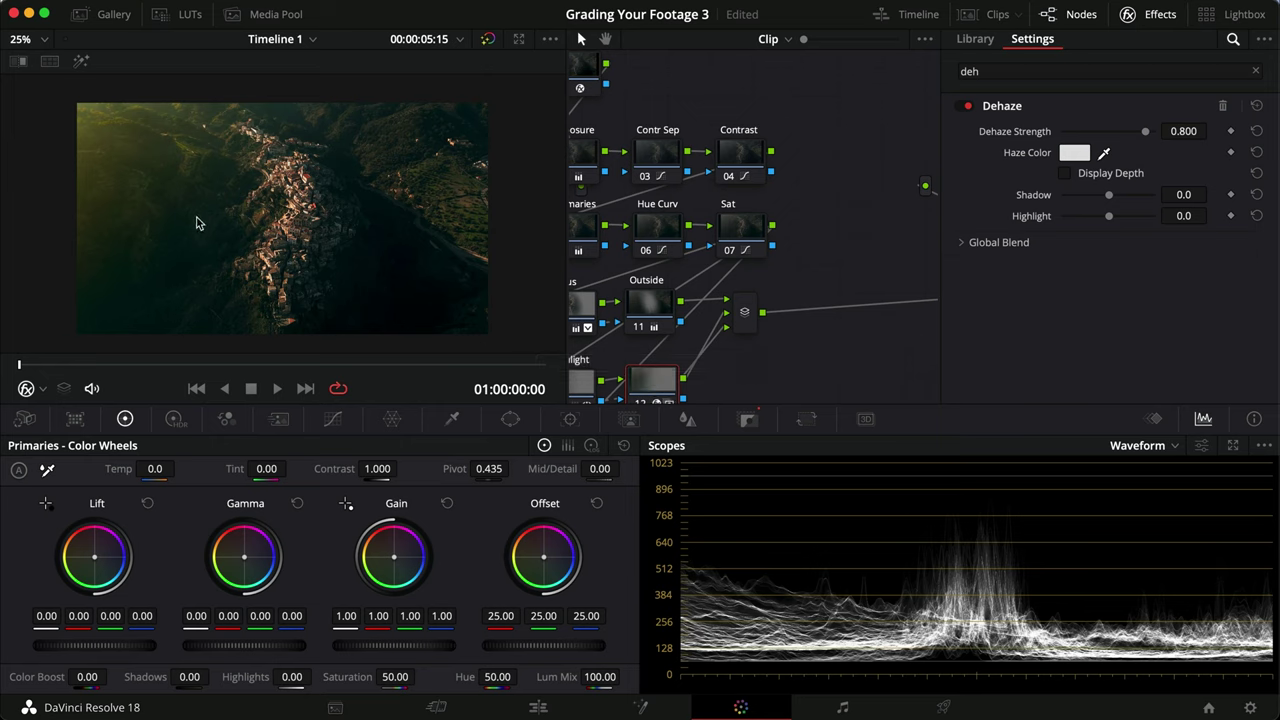
double_click(1185, 131)
text(-.1)
key(Return)
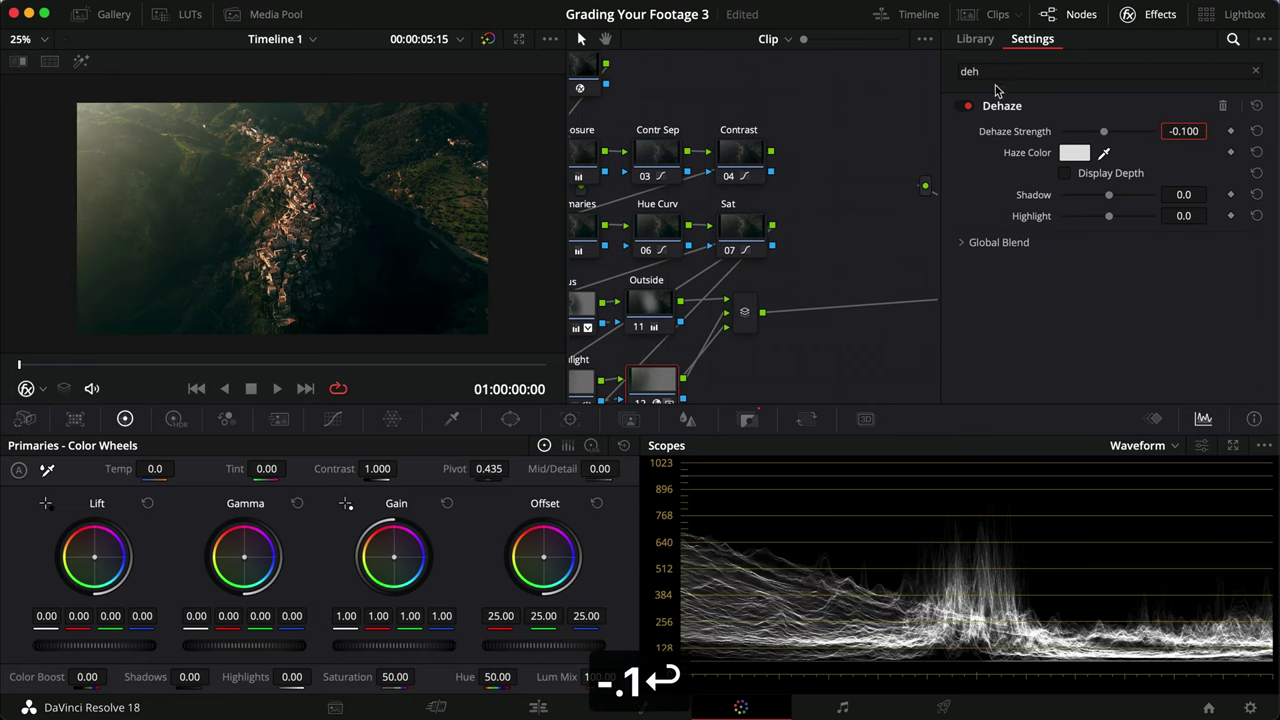
Compare the frame with and without the Dehaze effect, both in the normal viewer and in full screen
click(968, 106)
click(968, 106)
click(968, 106)
click(968, 106)
click(968, 106)
click(968, 106)
key(super+f)
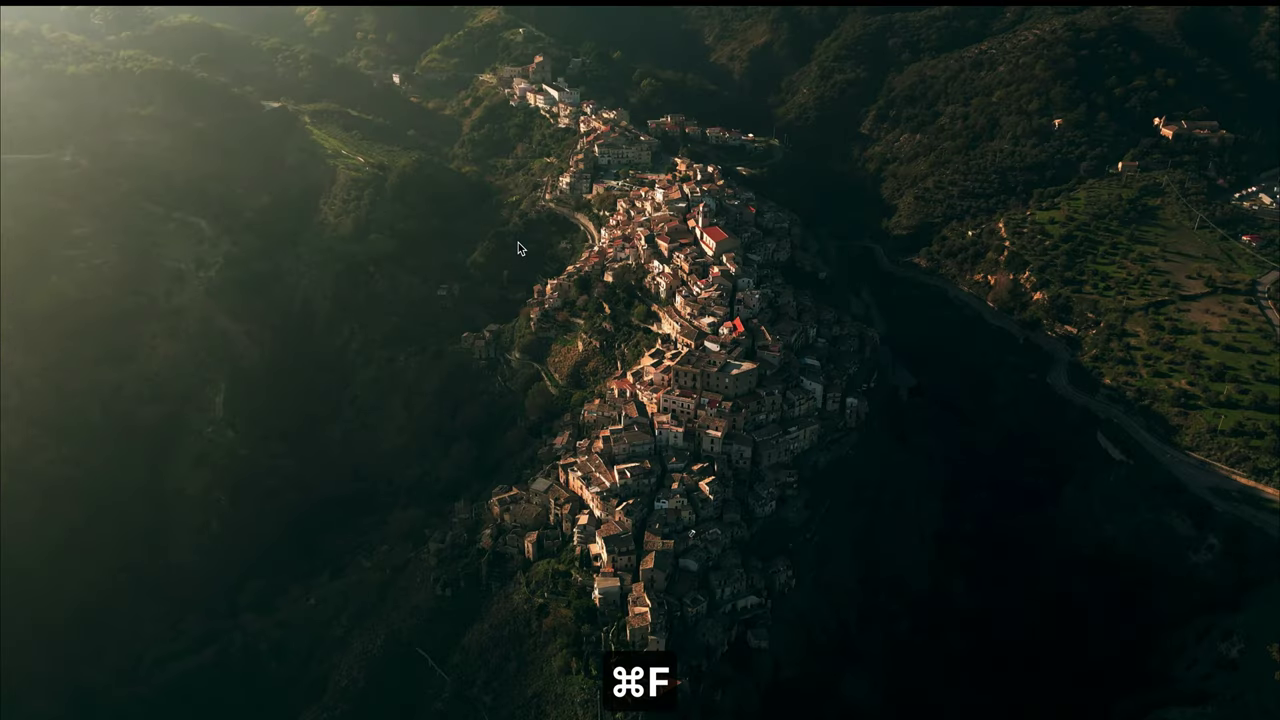
key(super+d)
key(super+d)
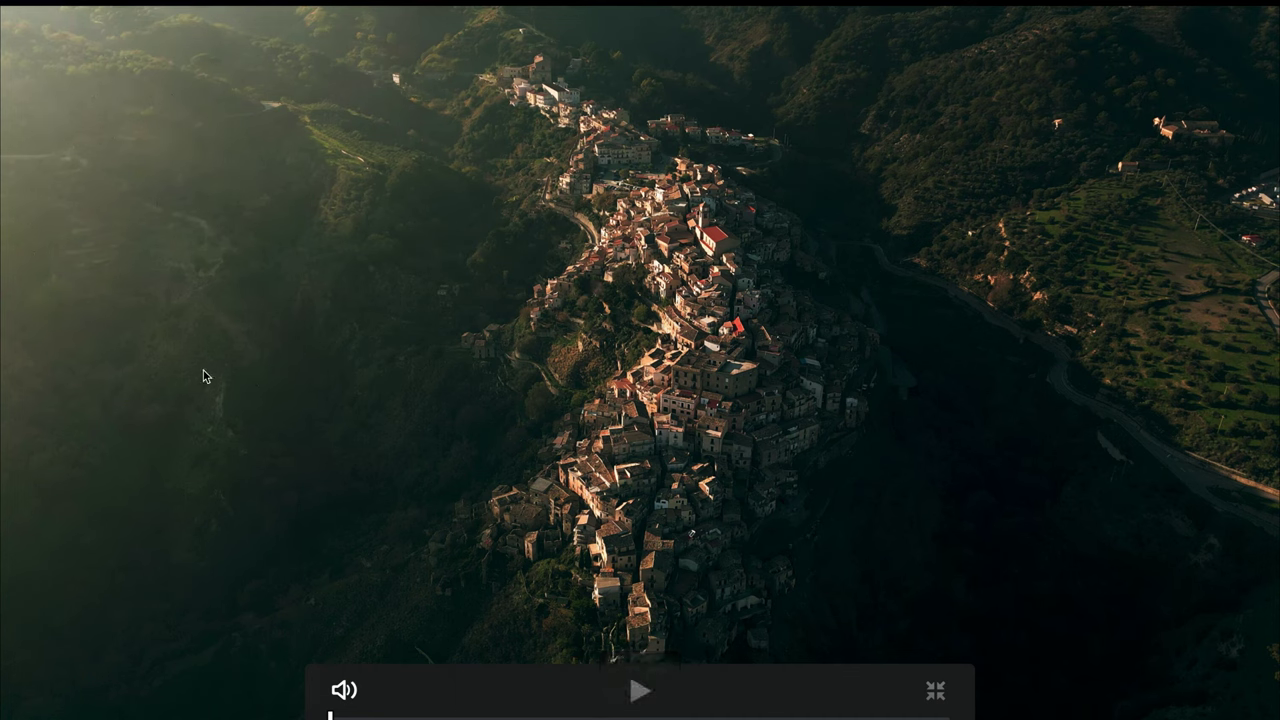
key(super+d)
key(super+d)
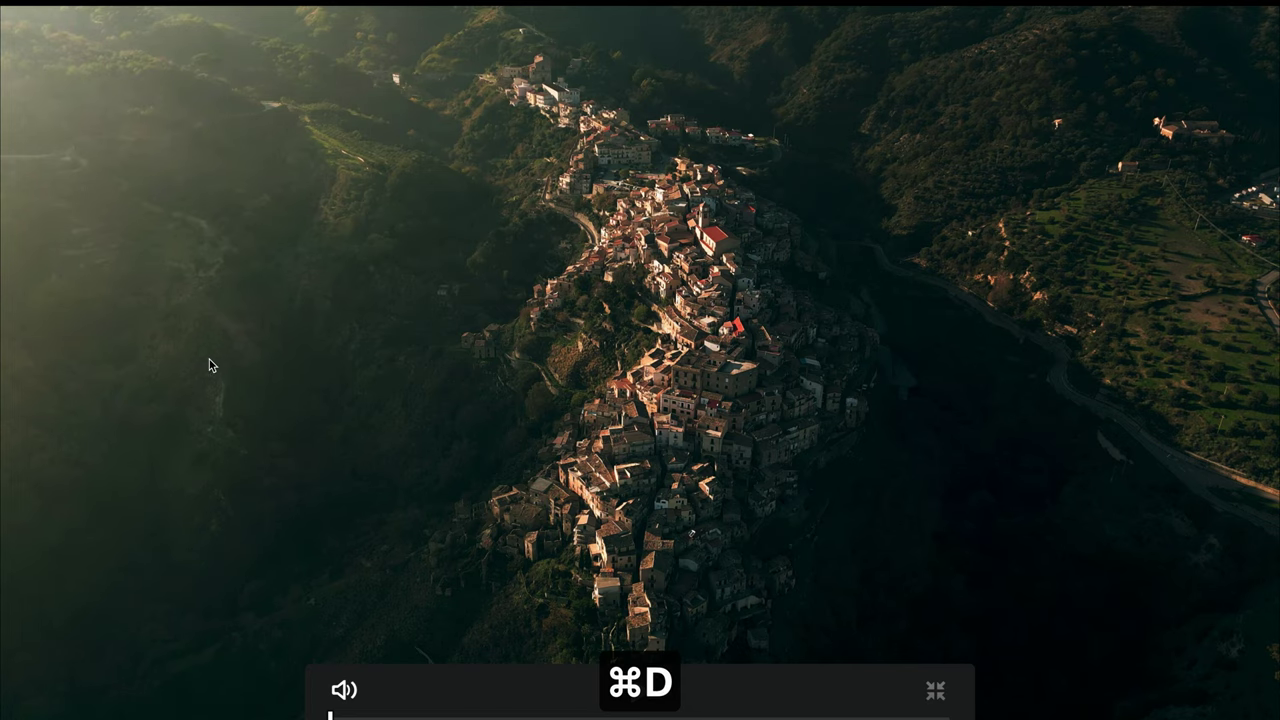
Leave the full-screen view, hide the effects library, and save the project
key(super+f)
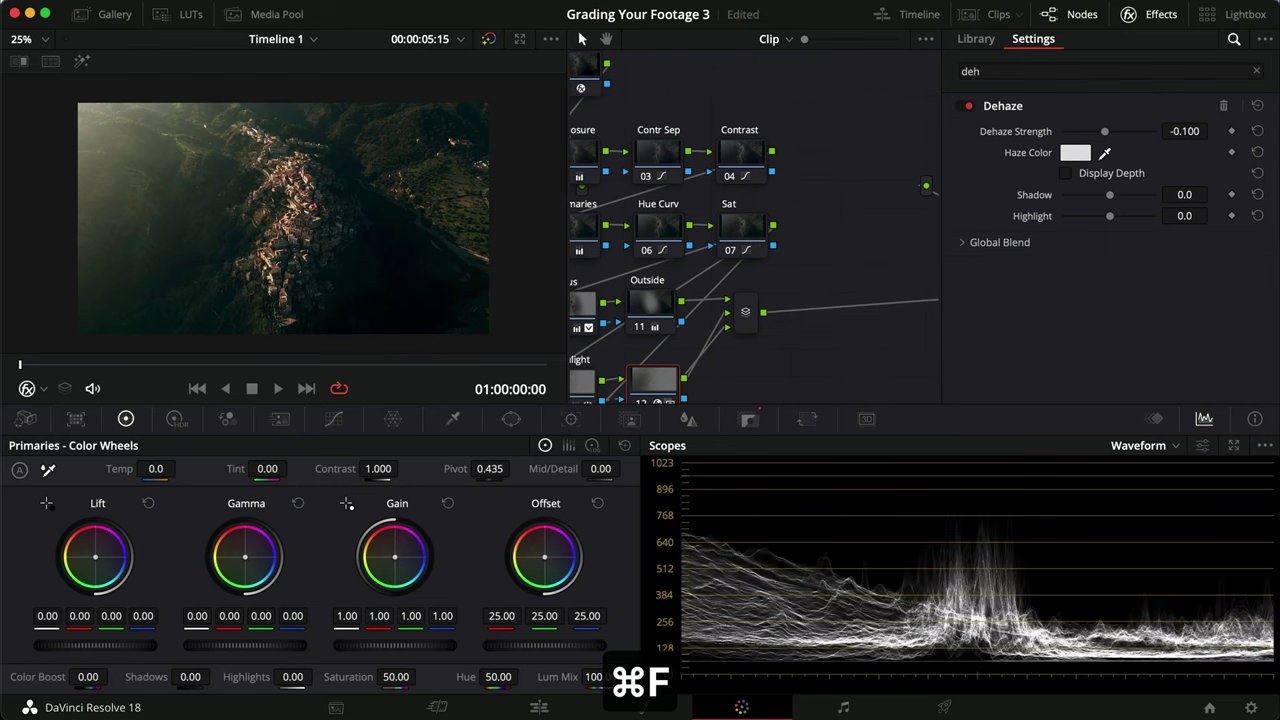
click(1155, 20)
scroll(790, 261, down, 5)
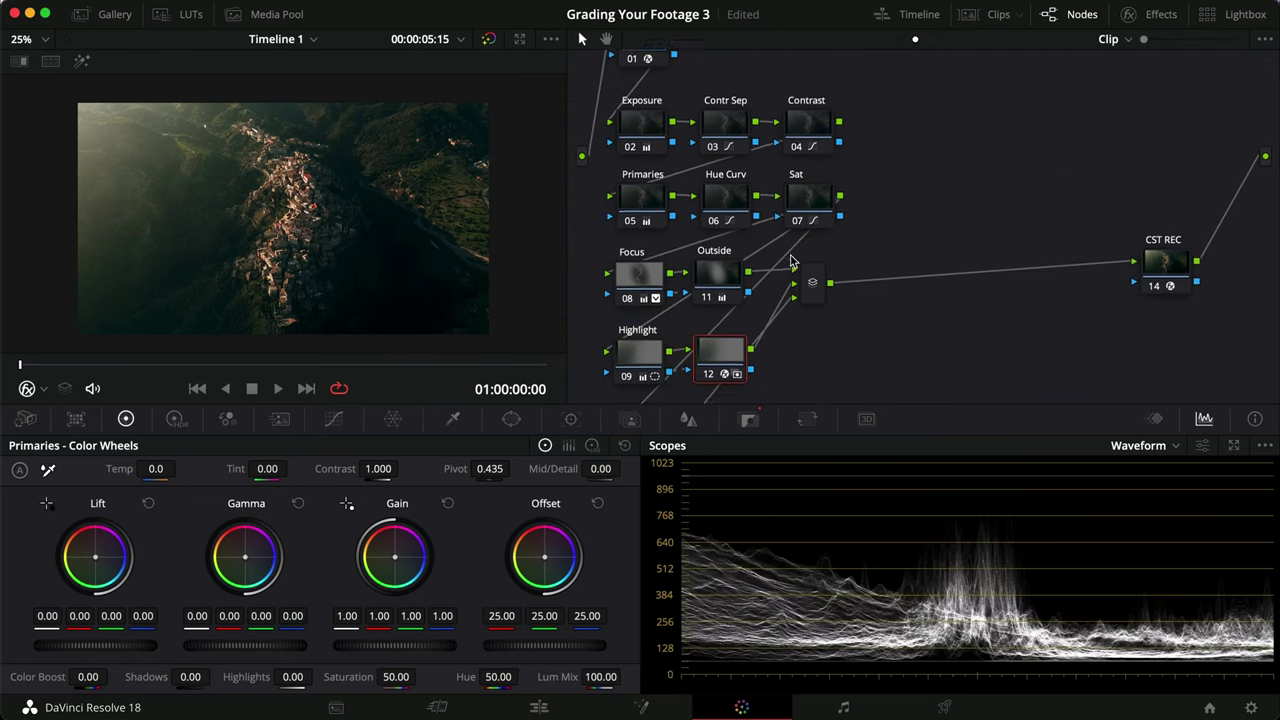
key(super+s)
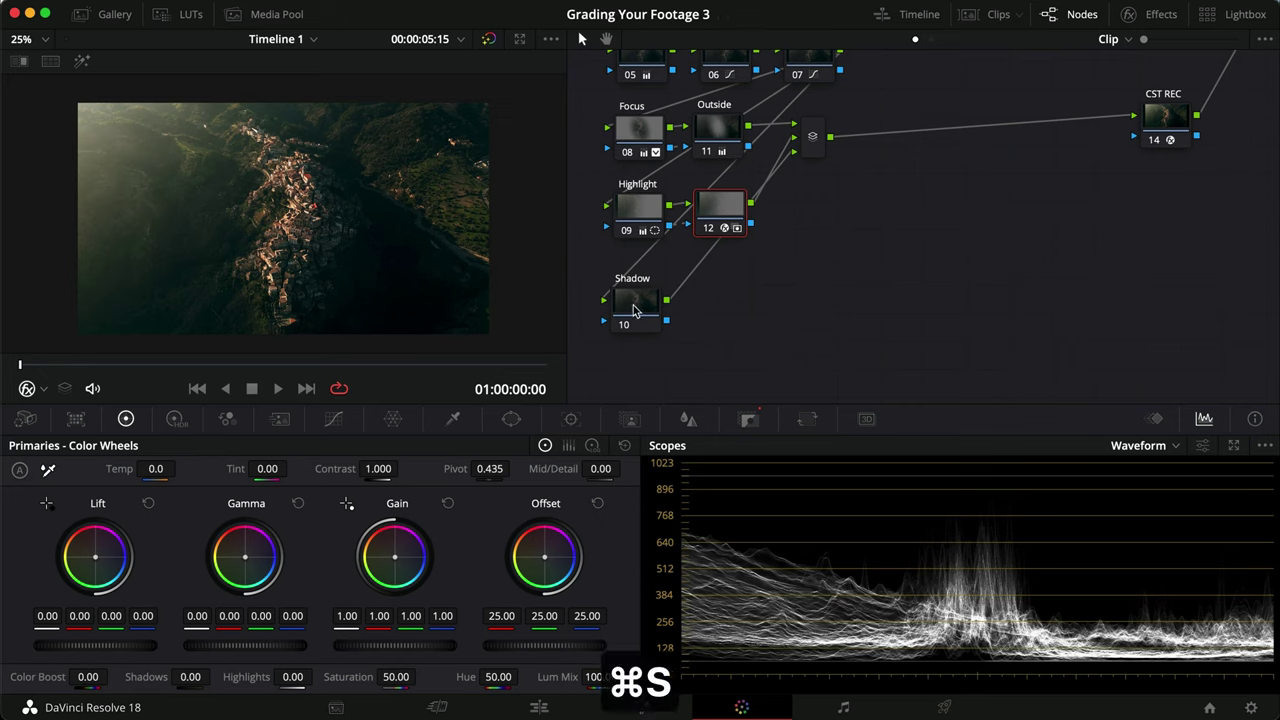
Keyframe the Highlight node's window in Frame tracking mode, moving and rotating it beyond the image's lower-left edge at the clip's last frame
click(632, 212)
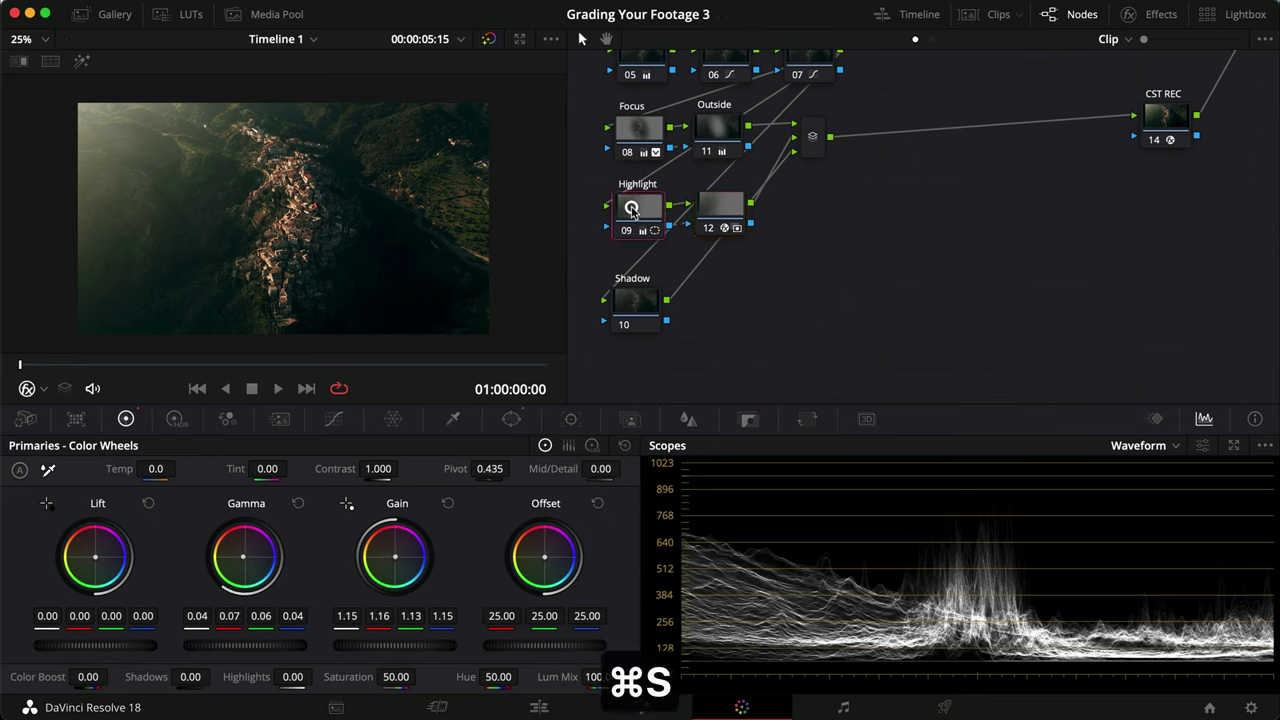
click(572, 420)
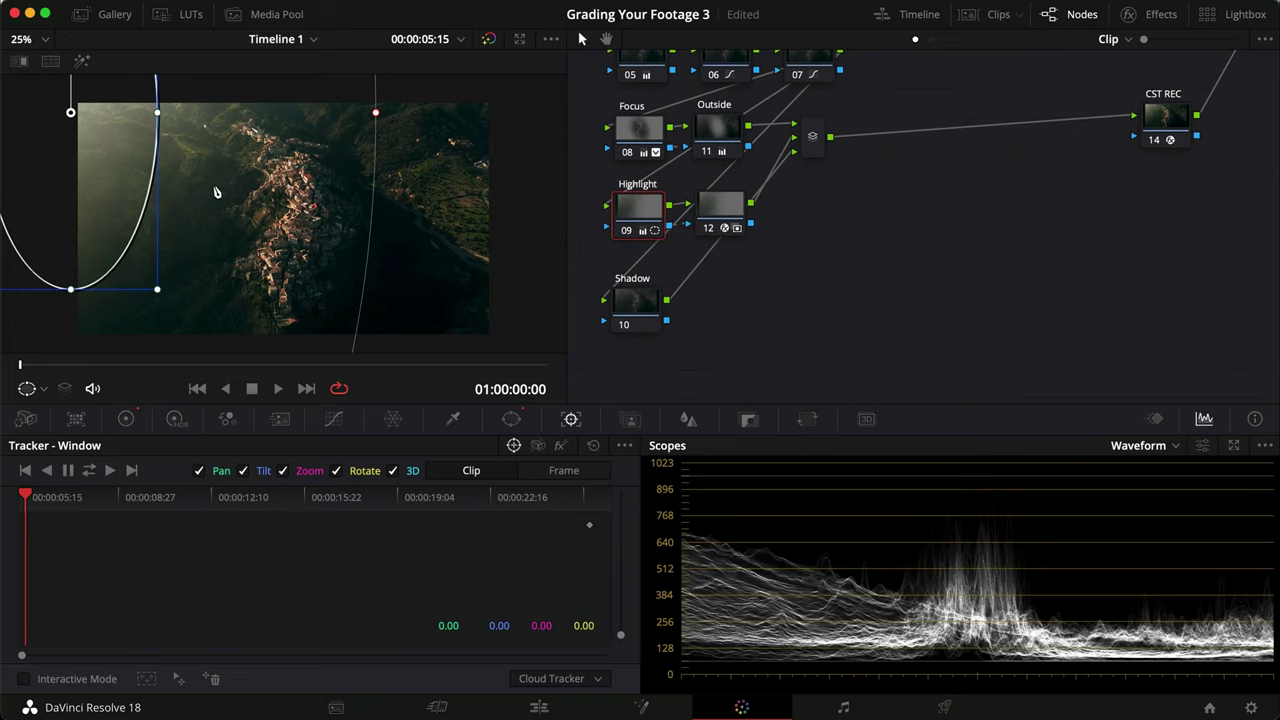
click(565, 472)
drag(205, 368, 551, 371)
scroll(277, 228, down, 1)
scroll(277, 228, down, 2)
drag(176, 139, 166, 151)
drag(205, 191, 226, 318)
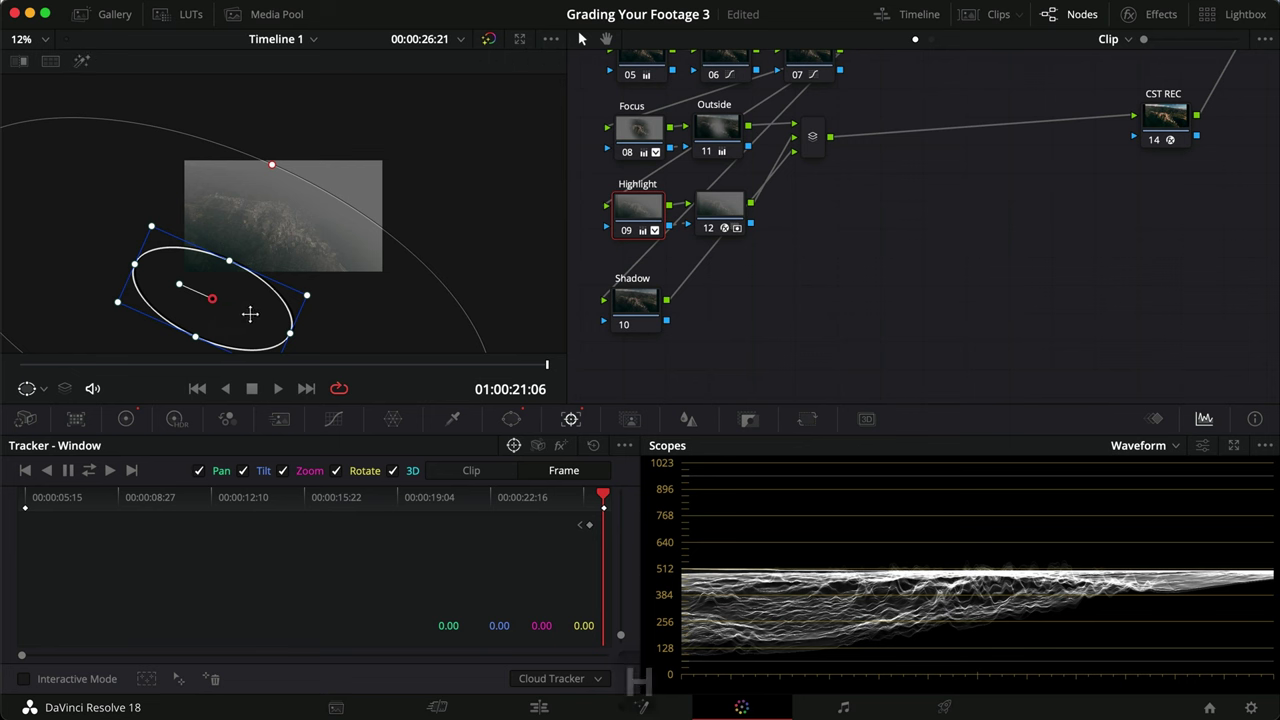
Compare the clip's last frame with the Highlight node on and off
key(h)
scroll(274, 297, up, 5)
key(super+d)
key(super+d)
scroll(275, 299, down, 5)
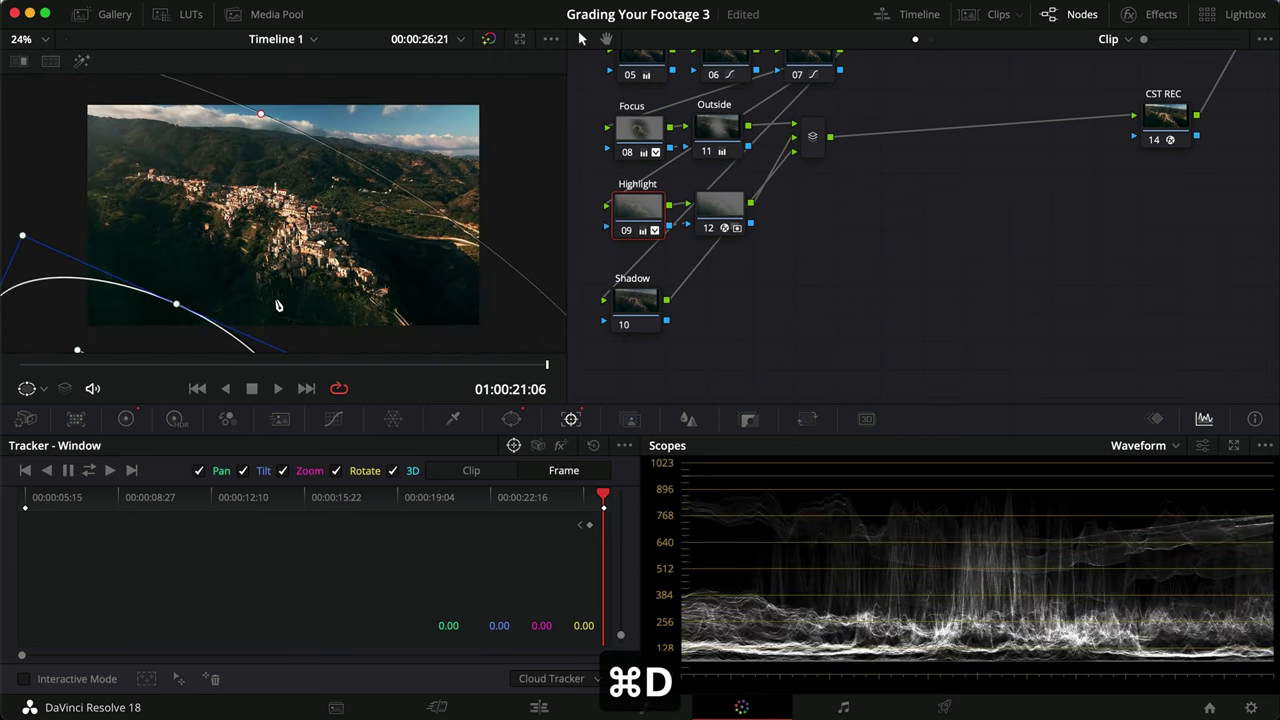
Play the clip from the start and in full screen to check the Highlight window's animation, and return to the first frame
scroll(278, 305, down, 2)
drag(170, 366, 3, 366)
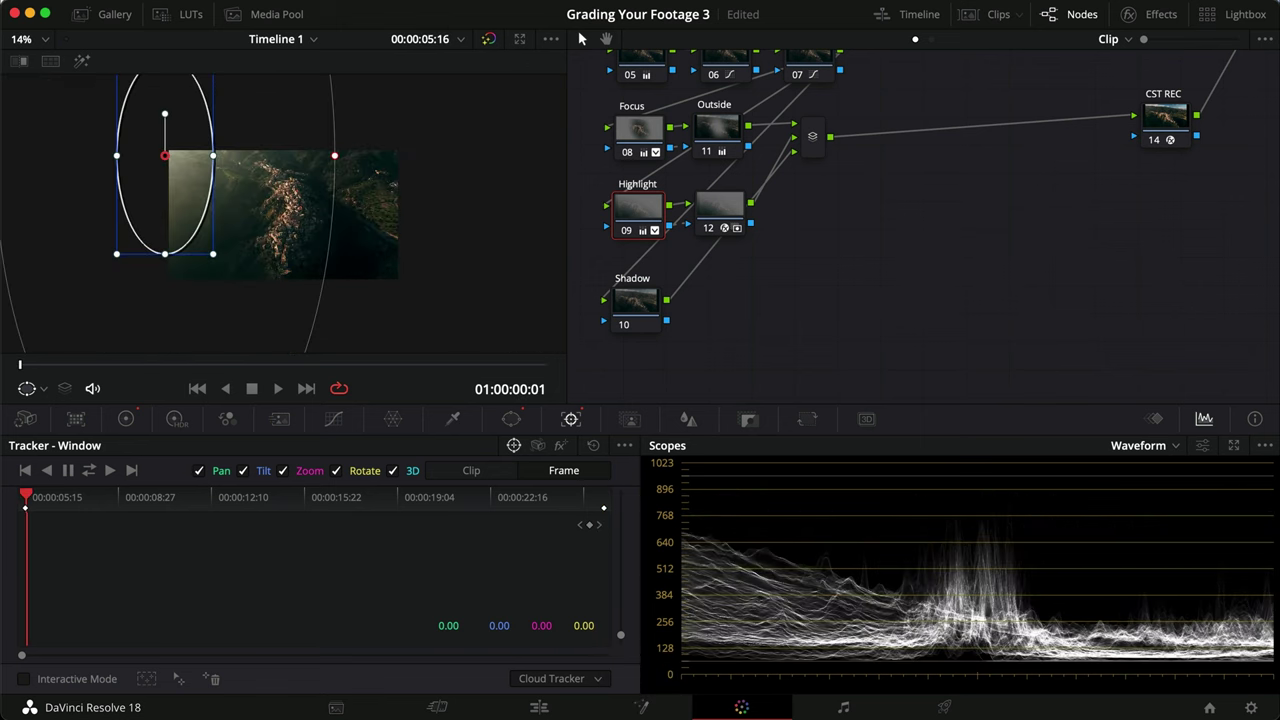
key(space)
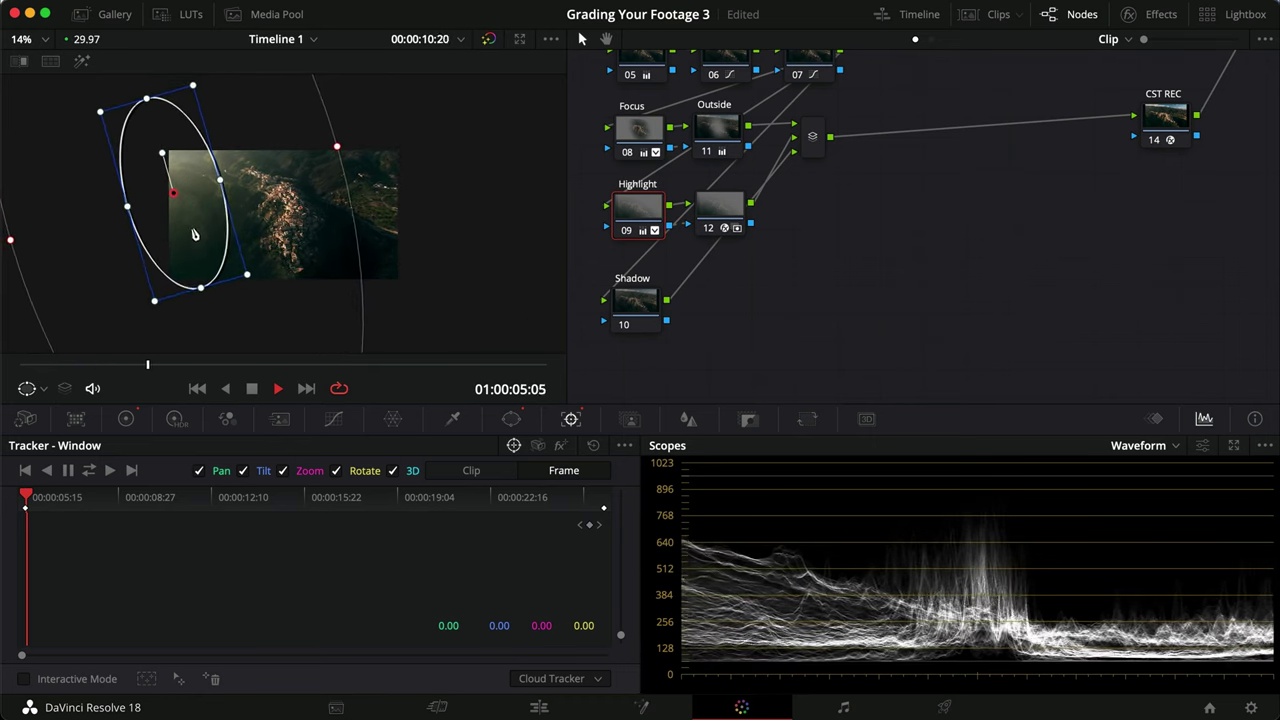
key(super+f)
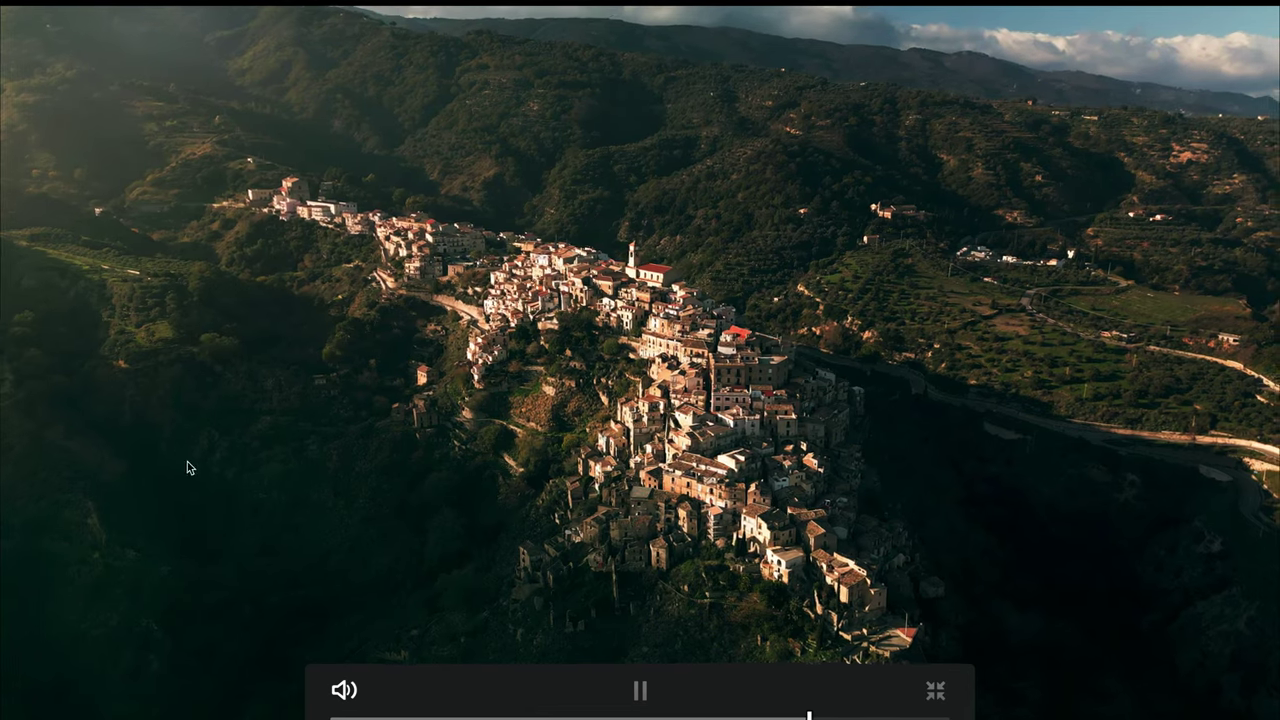
key(Escape)
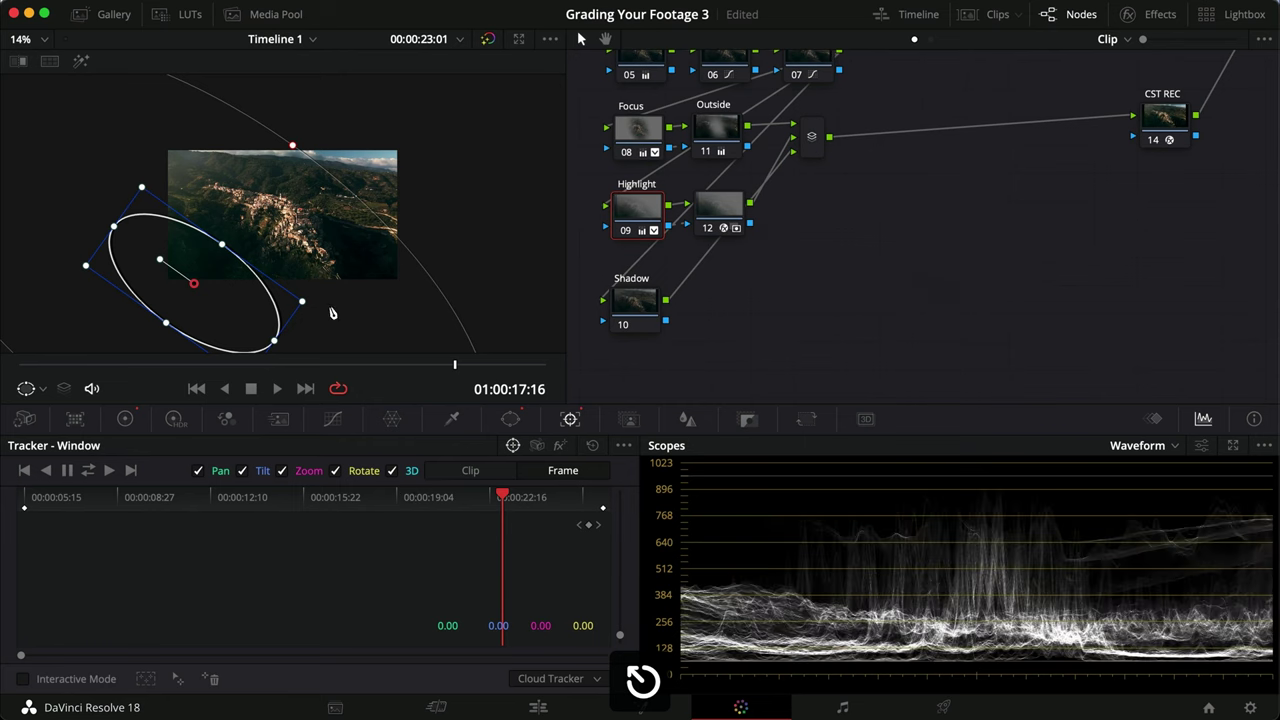
scroll(240, 281, up, 2)
drag(140, 372, 19, 372)
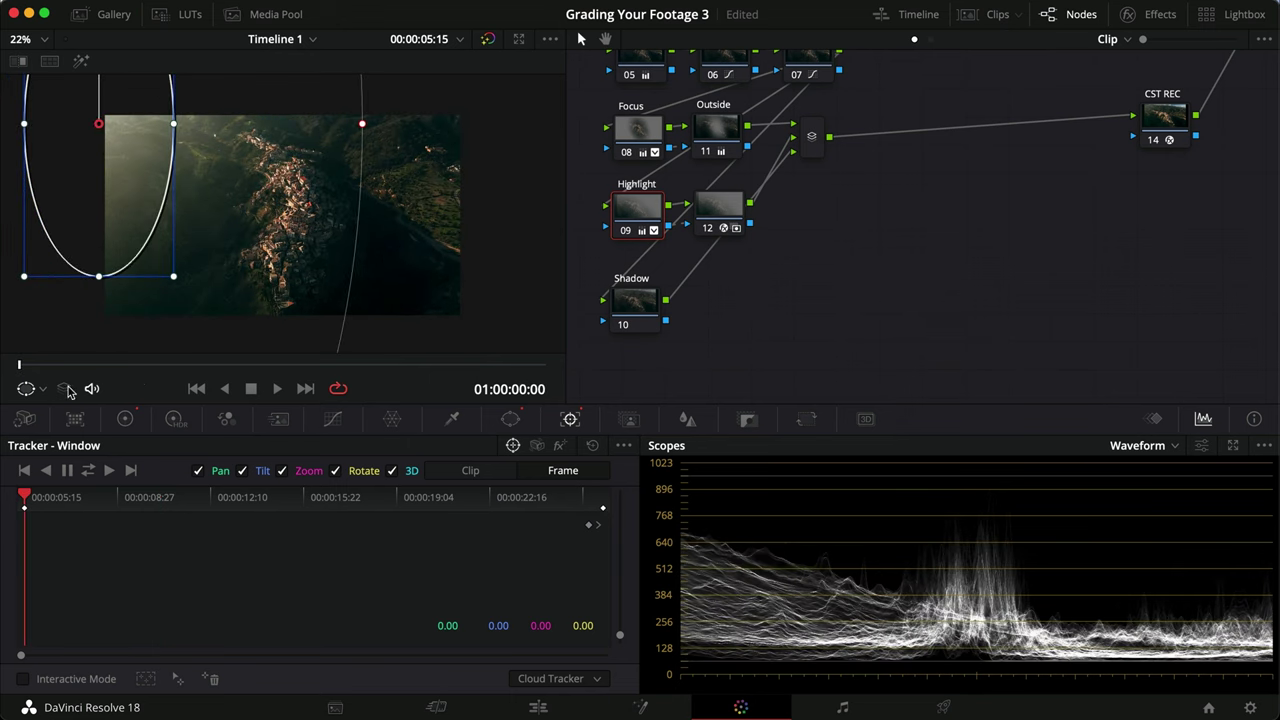
Add a circular window to the Shadow node and shape it into a tall ellipse over the image's right edge
click(642, 316)
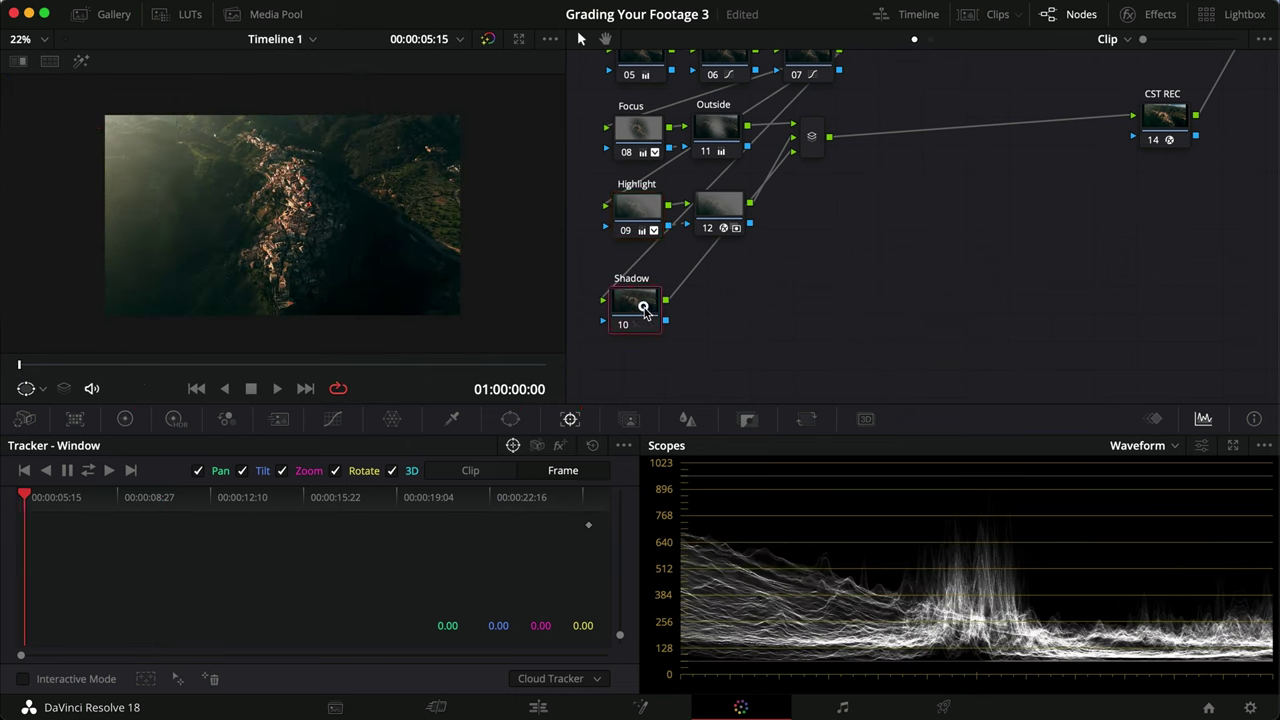
drag(642, 316, 638, 309)
click(510, 419)
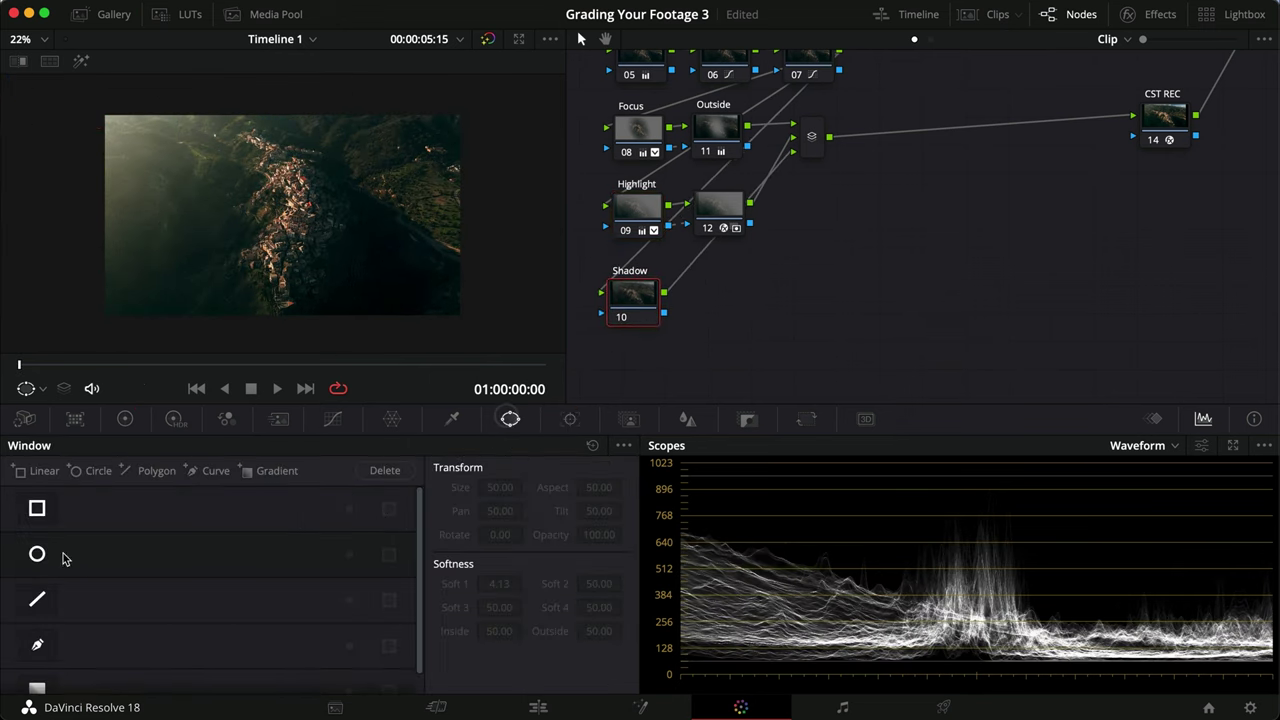
click(38, 554)
drag(296, 250, 440, 269)
drag(440, 173, 471, 220)
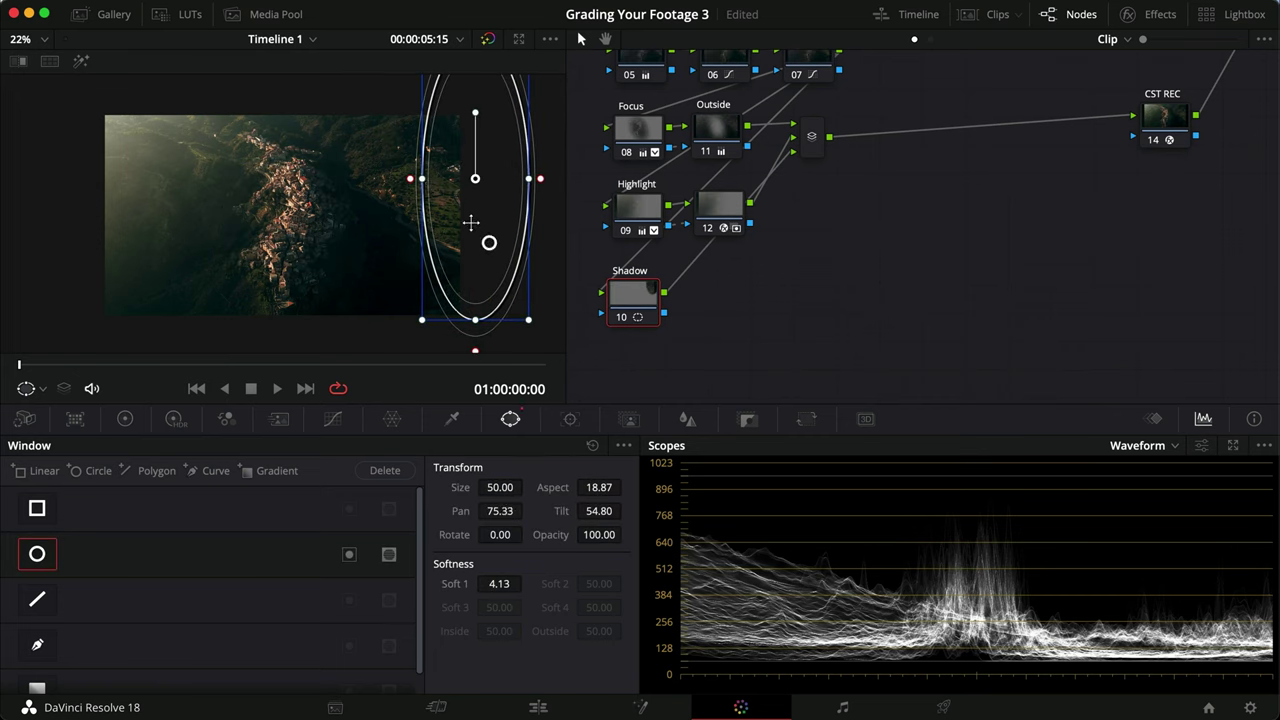
Feather the Shadow window toward the town with a Soft 1 value of 100
drag(409, 186, 280, 206)
double_click(511, 584)
text(100)
key(Return)
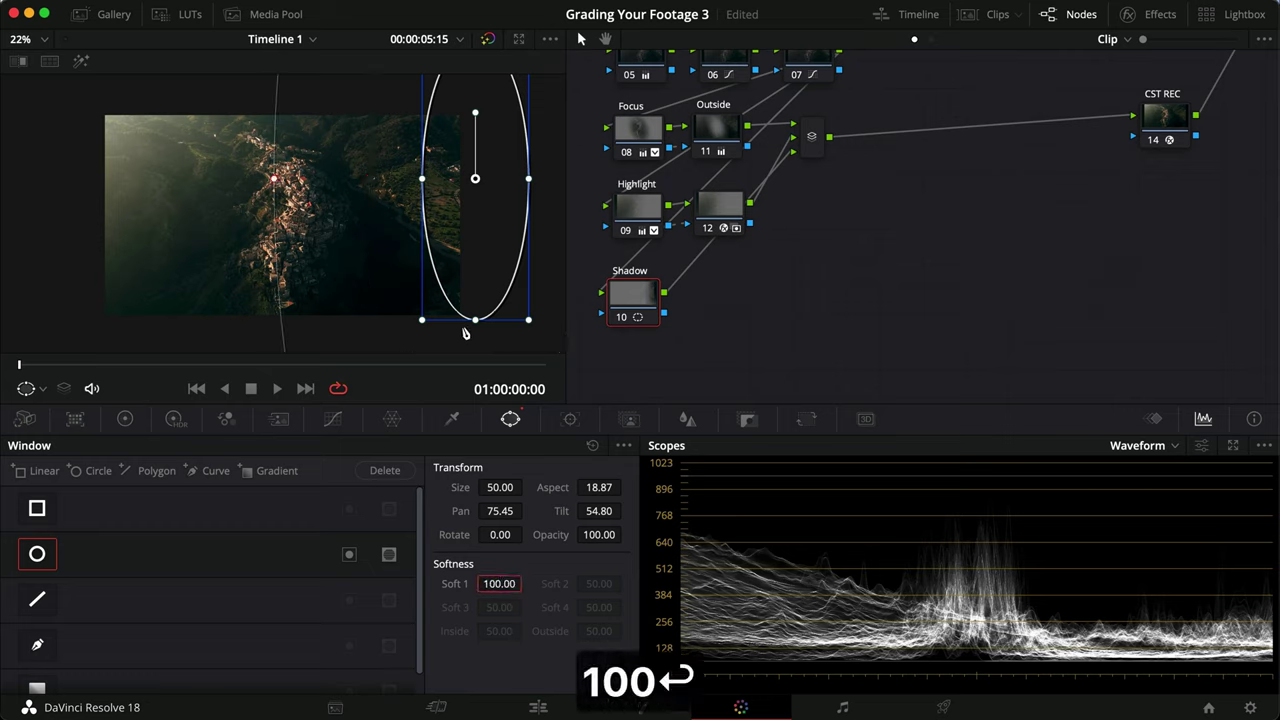
Move the Shadow window to about Pan 75.78 and Tilt 53.46, checking its masked area in full screen
key(shift+h)
drag(466, 257, 479, 292)
key(super+f)
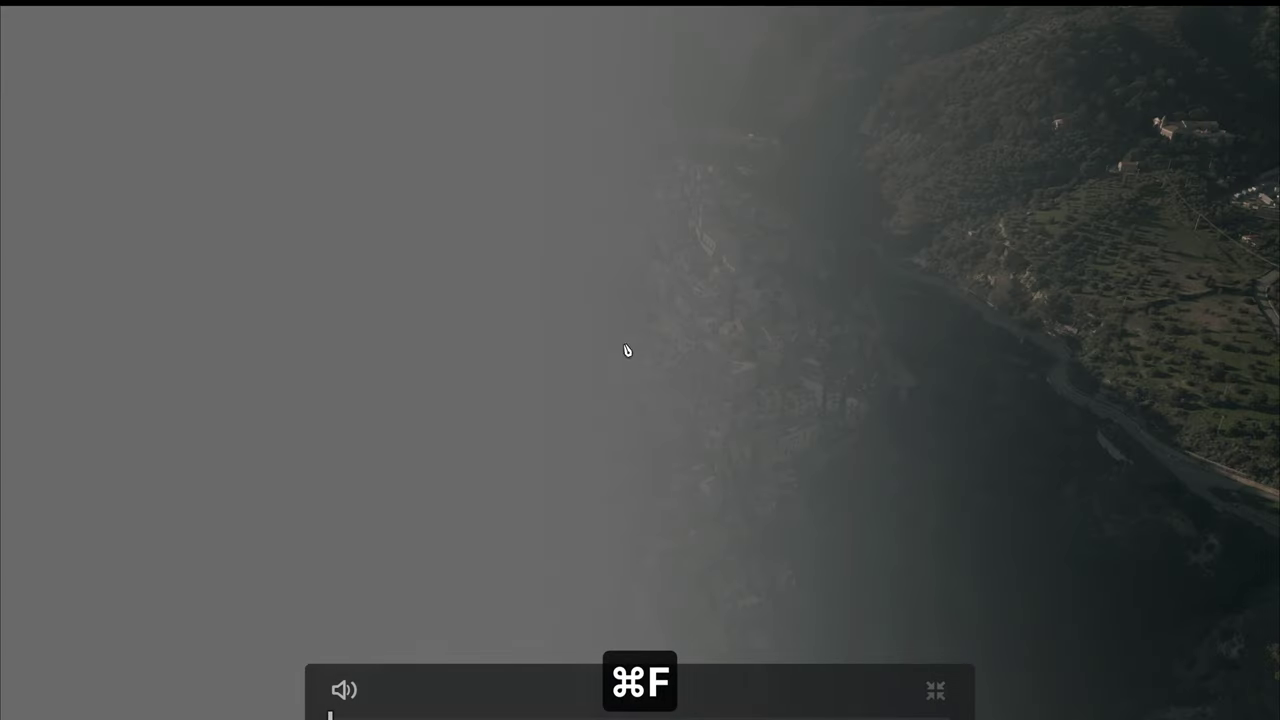
key(super+f)
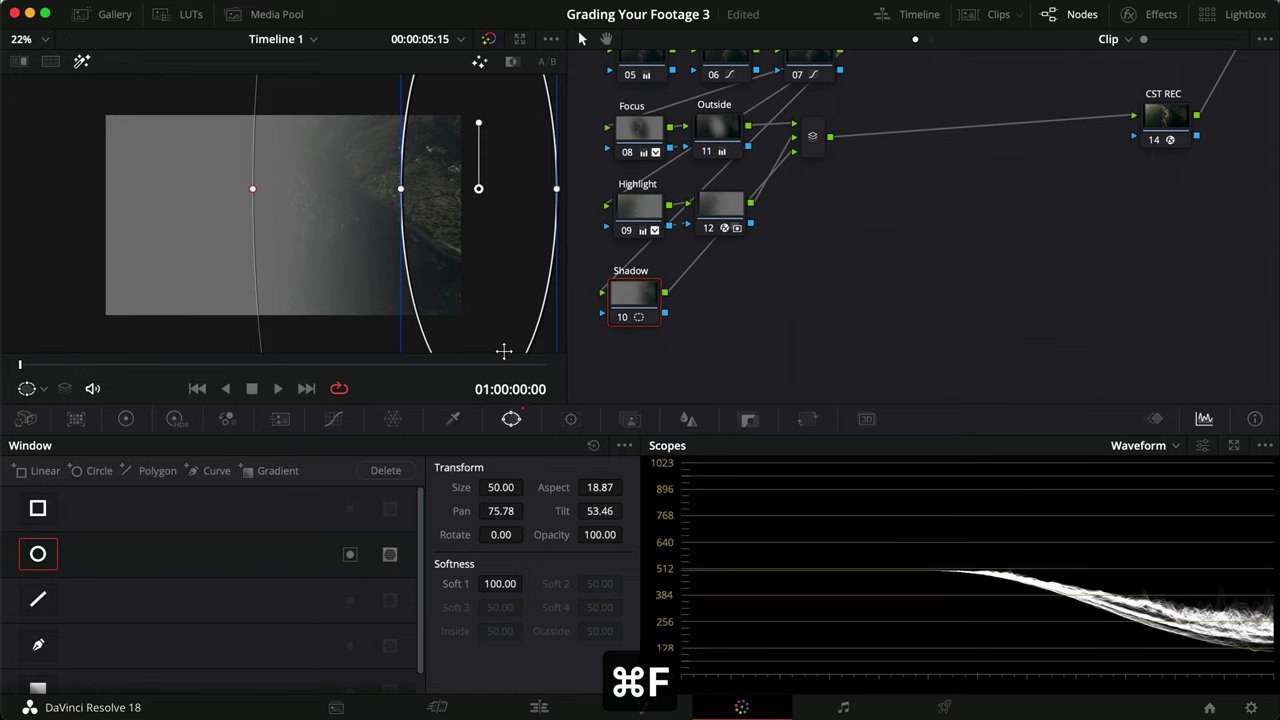
key(h)
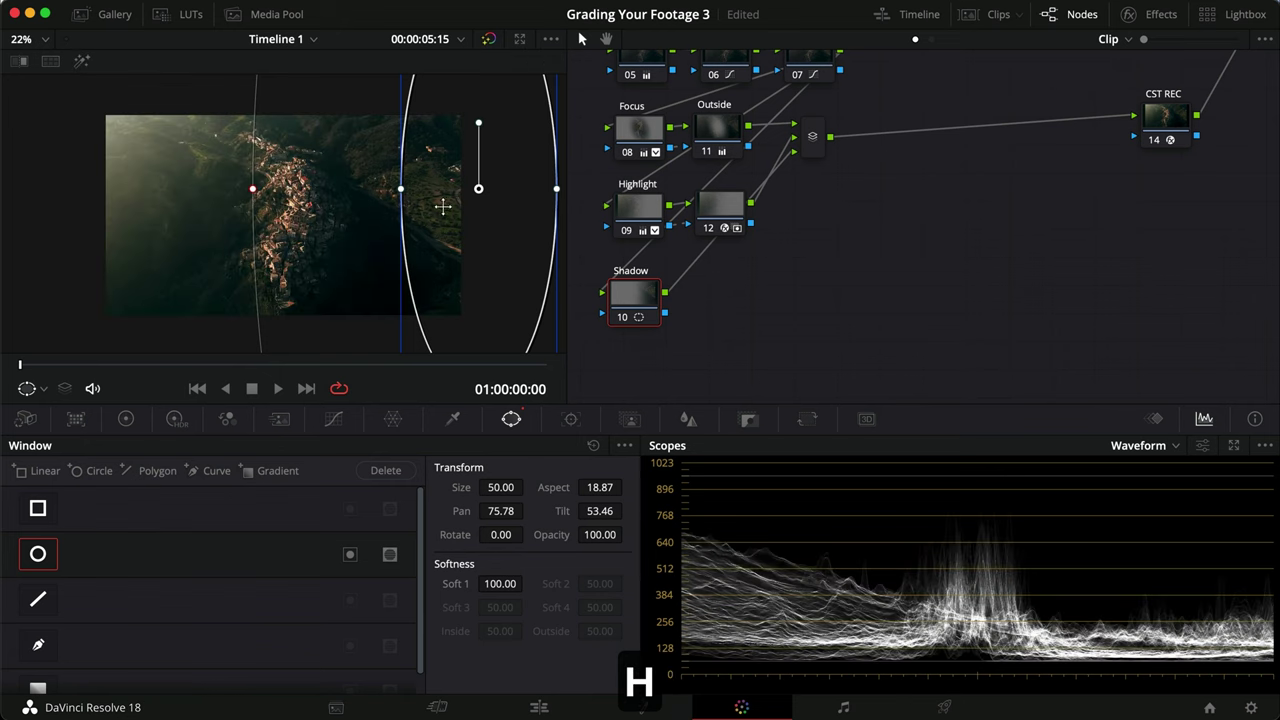
Restrict the Shadow node to darker tones by setting the qualifier's Luminance High to about 54.4 and H. Soft to 20
click(450, 420)
key(h)
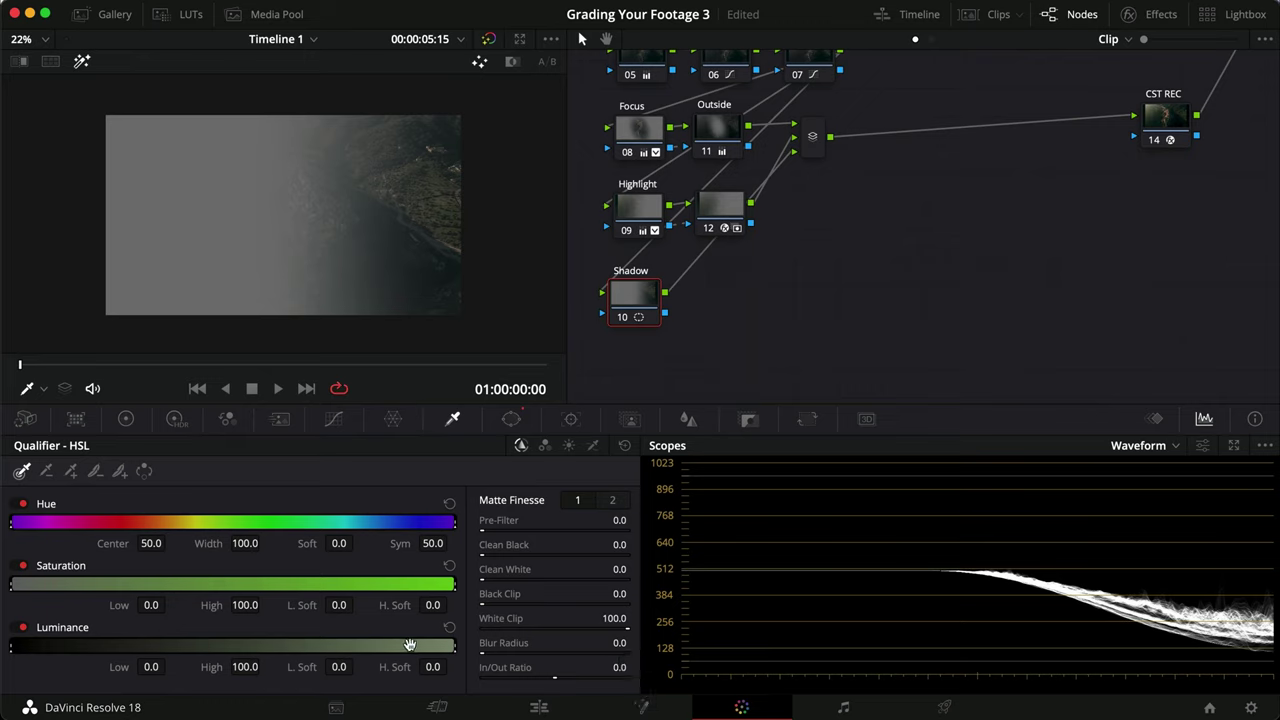
drag(455, 642, 373, 640)
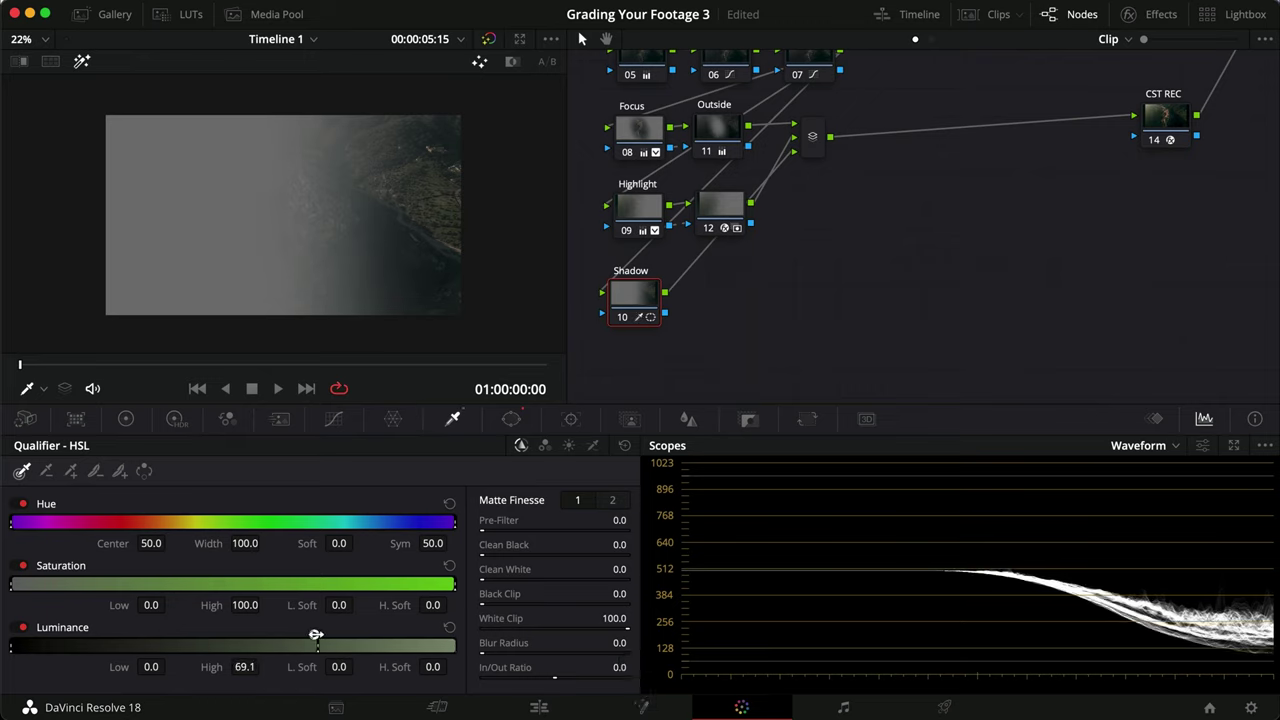
drag(289, 634, 253, 634)
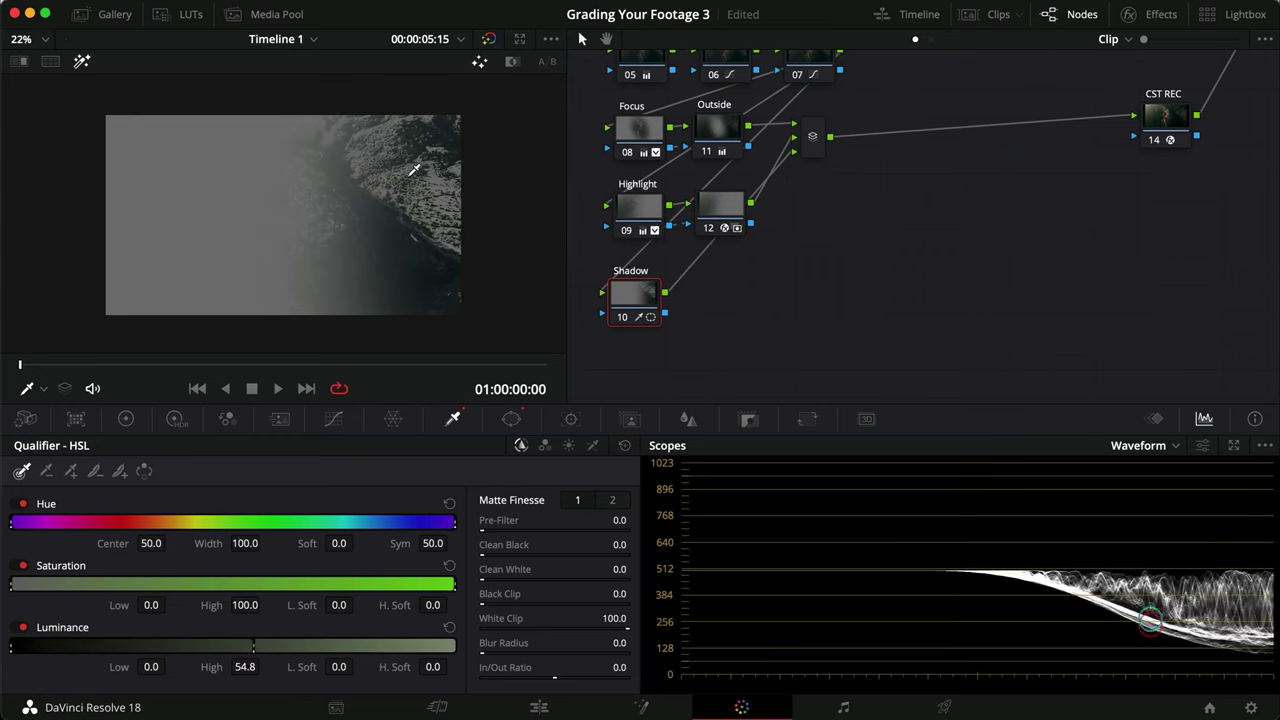
drag(427, 671, 594, 671)
drag(208, 647, 206, 649)
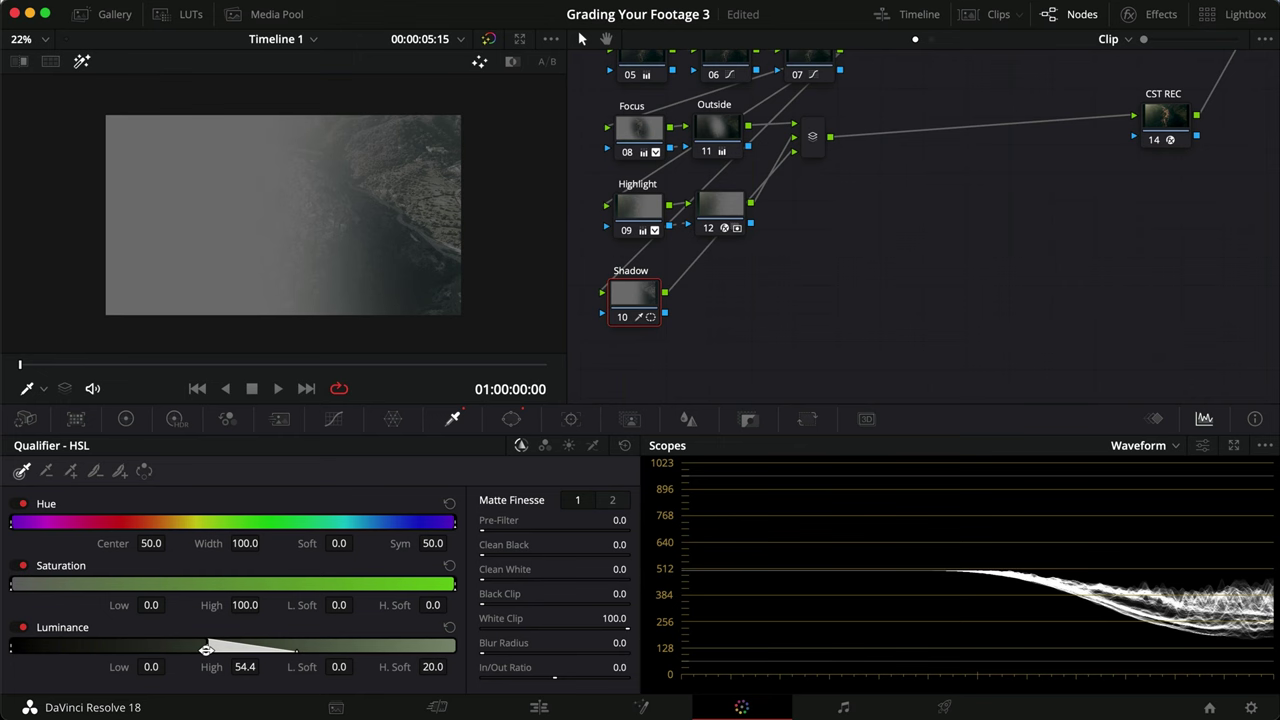
key(shift+h)
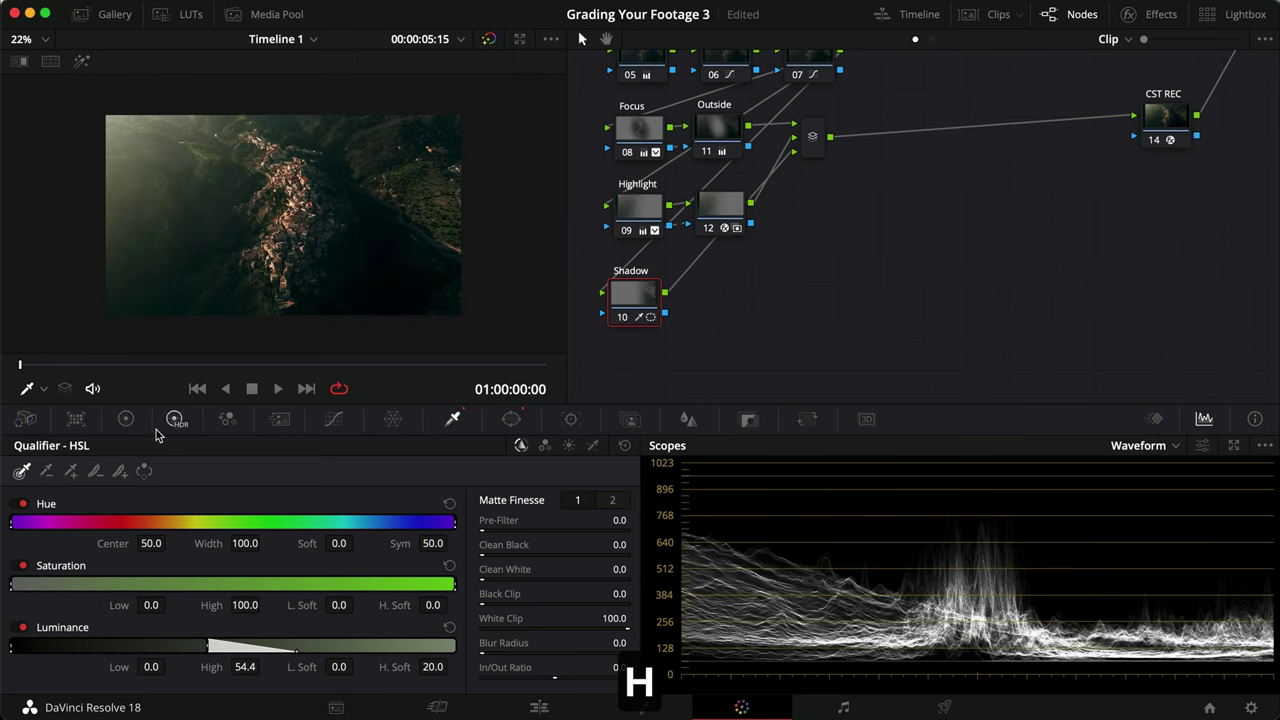
Raise the black point of the Shadow node's custom curve and pull its lower midtones down, checking the effect in full screen
click(334, 419)
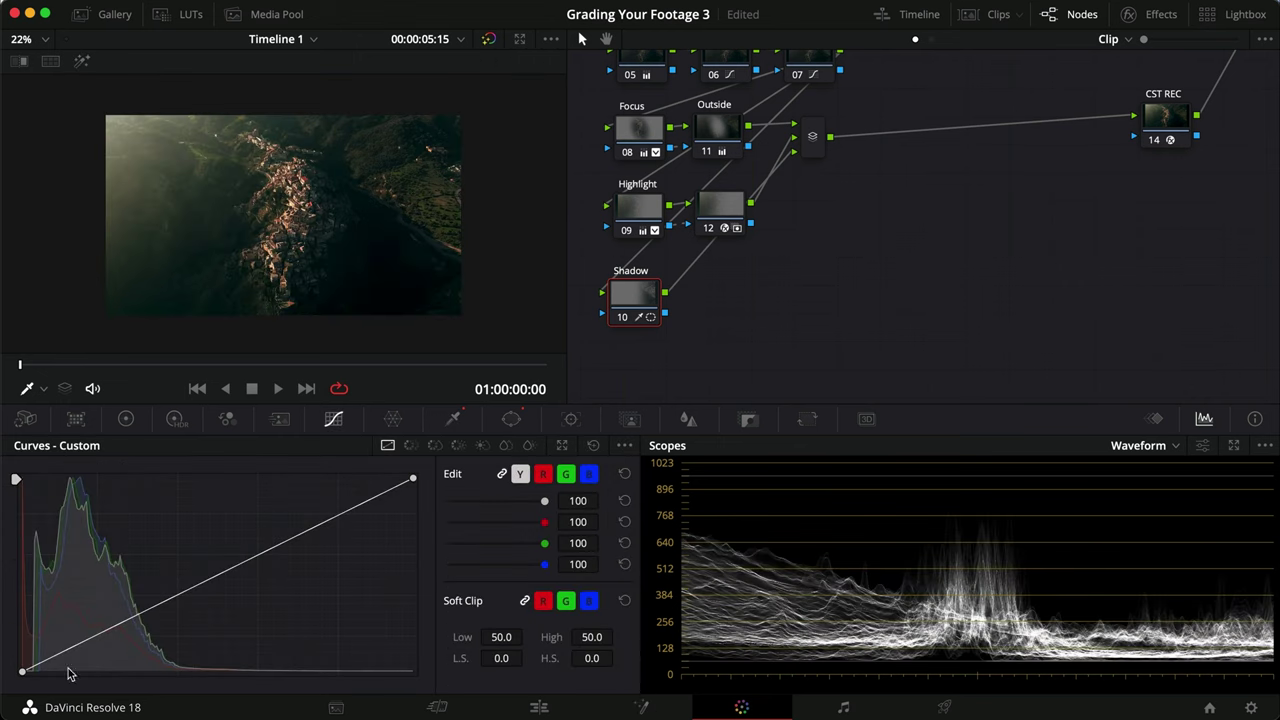
drag(23, 675, 15, 659)
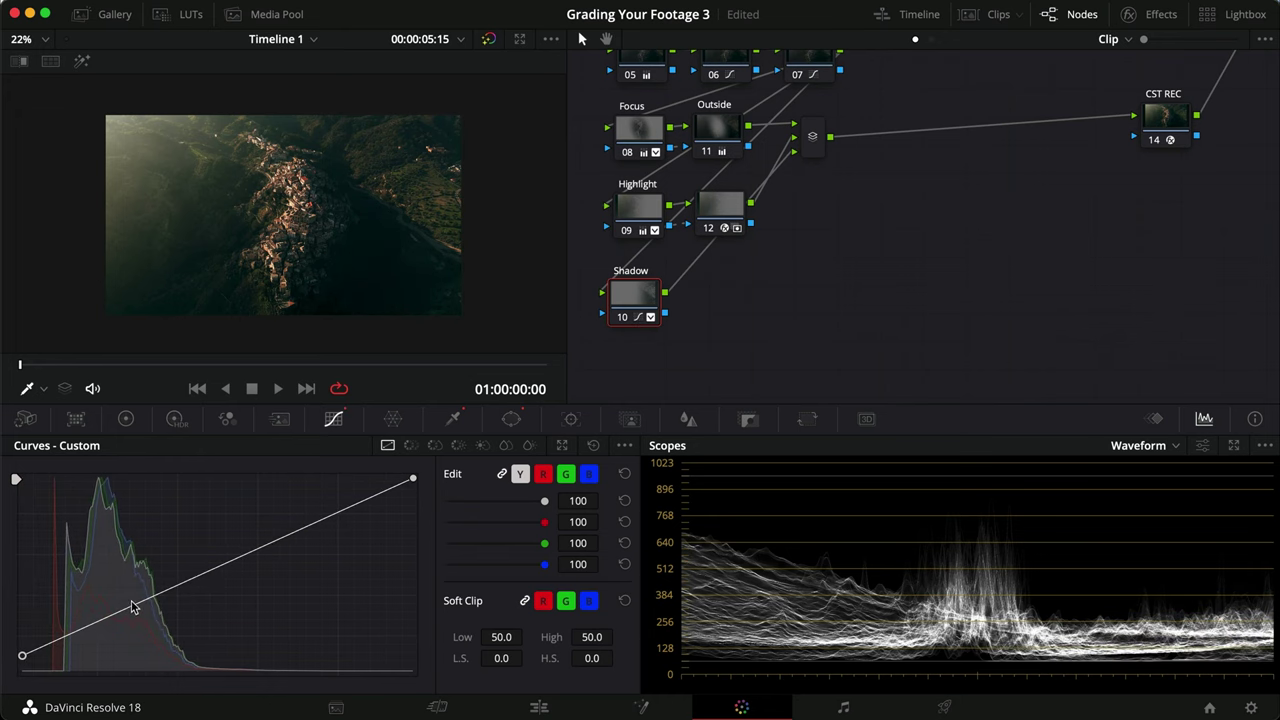
drag(131, 608, 143, 617)
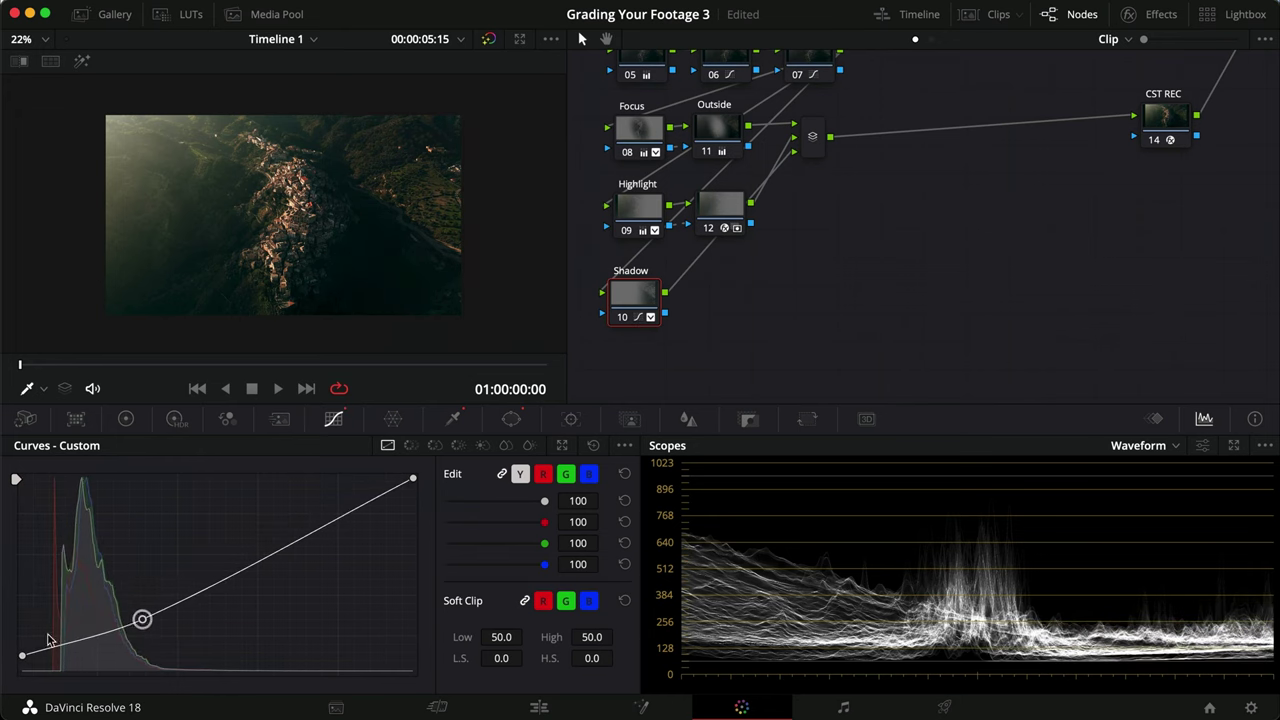
key(super+d)
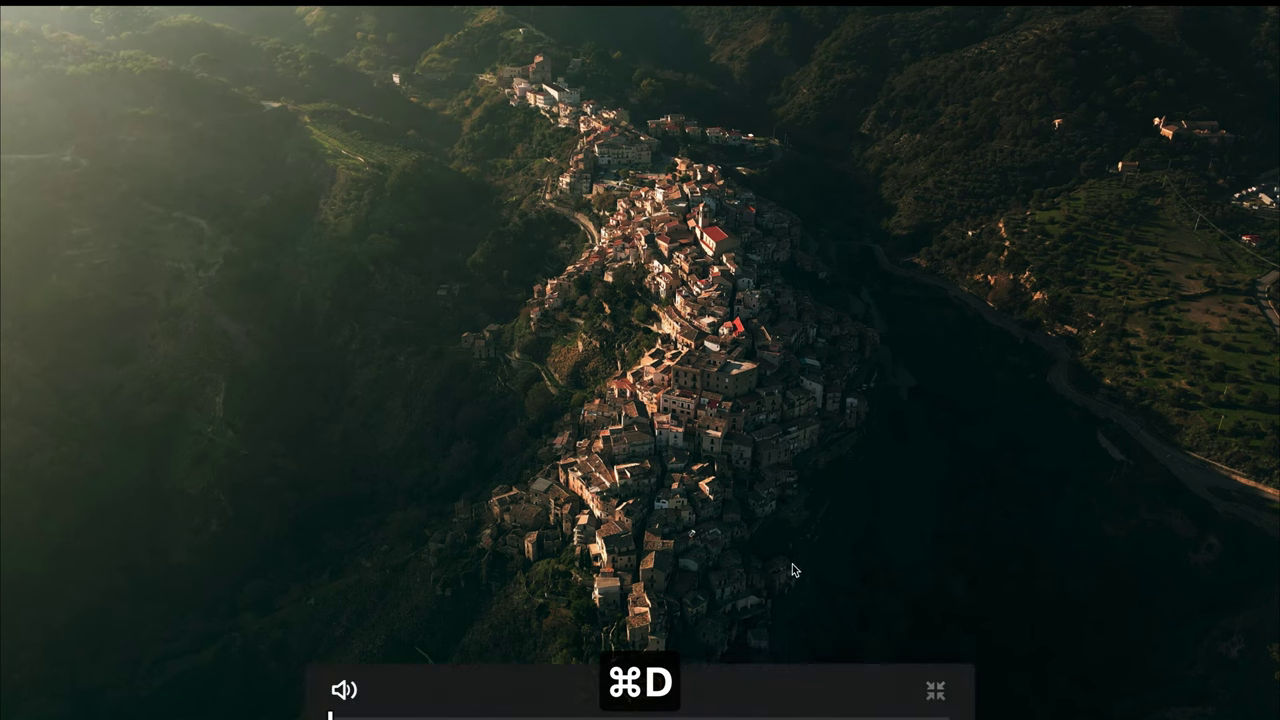
key(super+f)
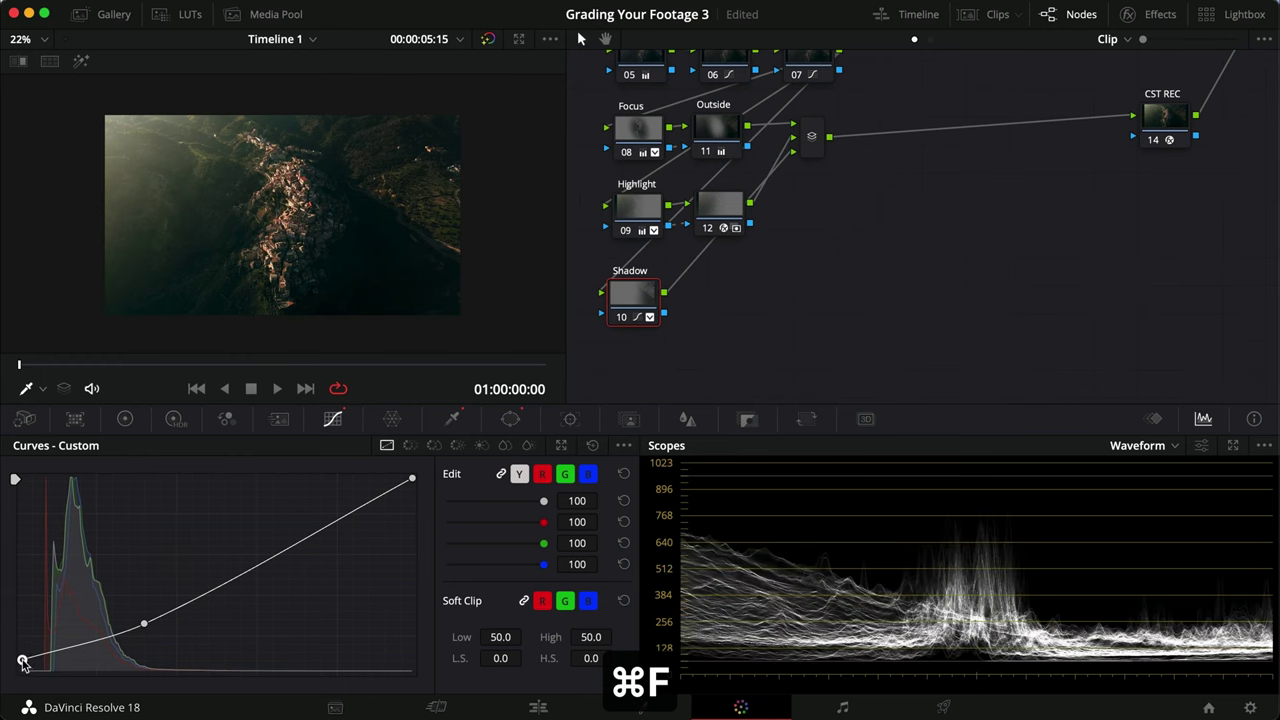
Lower the black point and lower-midtone point of the Shadow curve slightly, and compare the node on and off
drag(22, 661, 22, 663)
drag(143, 629, 138, 634)
key(super+d)
key(super+d)
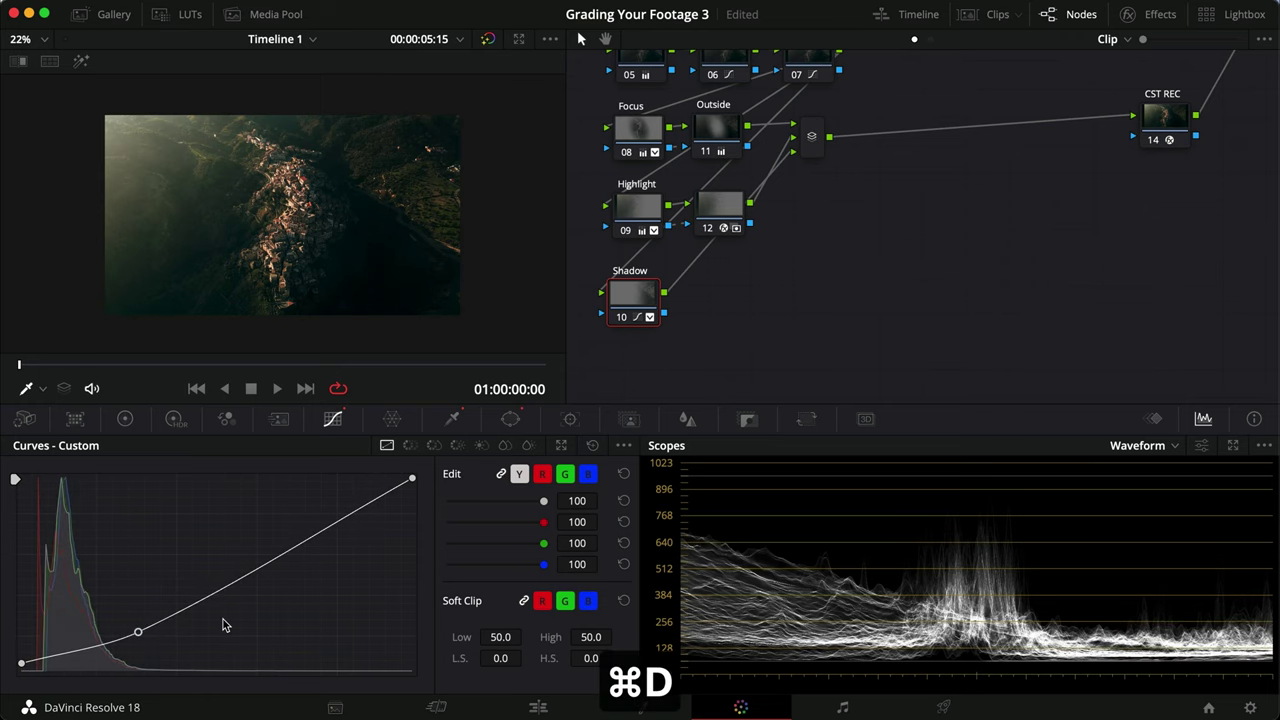
Tighten the Shadow node's qualifier to a Luminance High of 51.4 while viewing the selected area
click(452, 421)
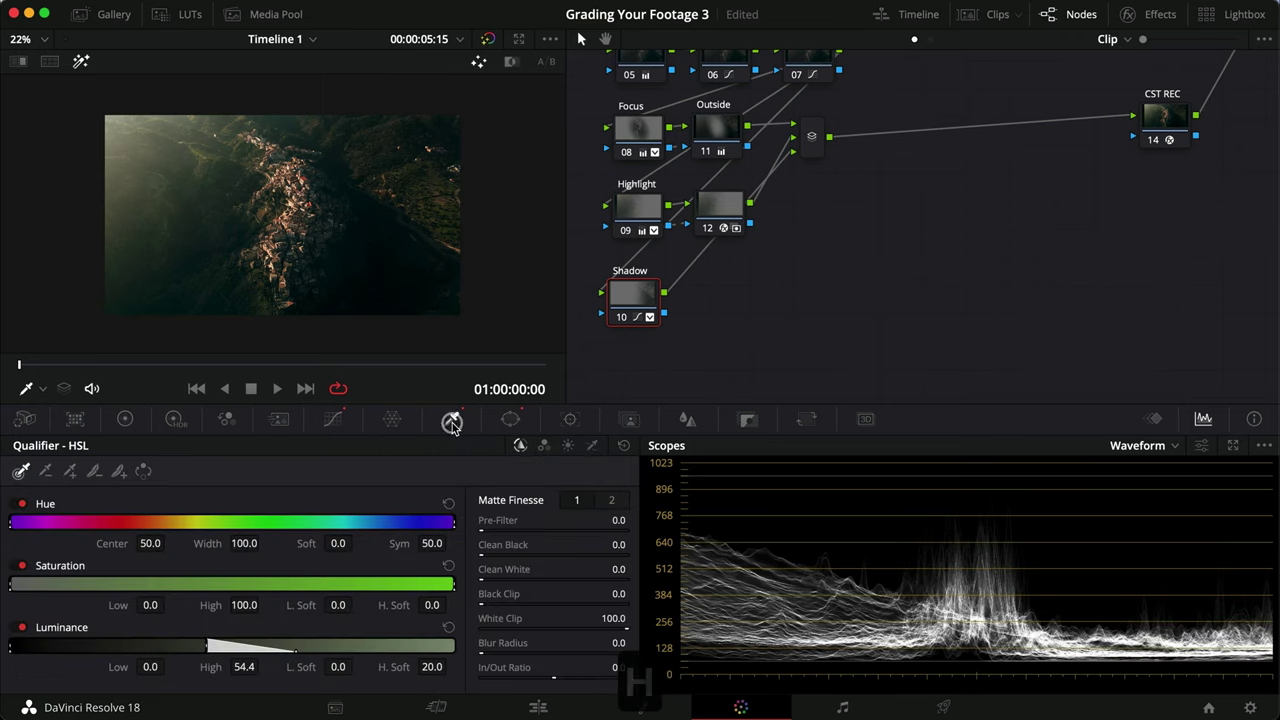
key(h)
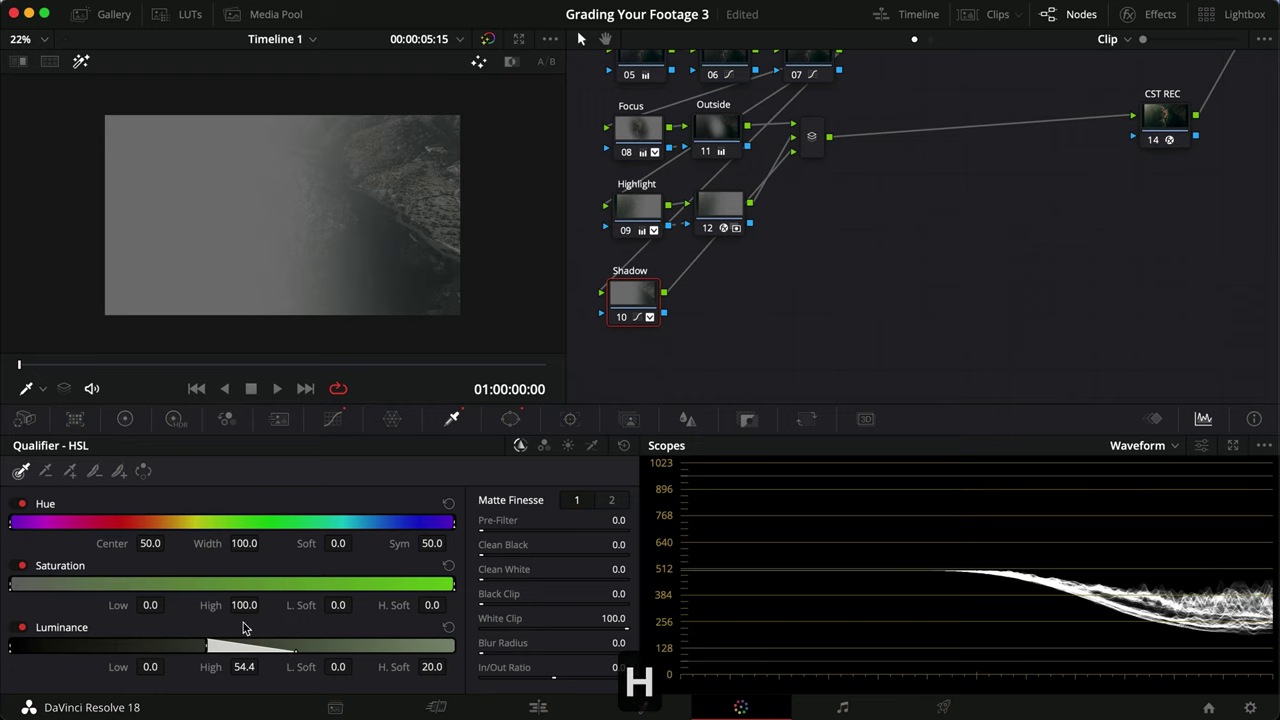
drag(207, 644, 194, 644)
key(h)
Compare the frame with the Shadow node on and off, in both the normal viewer and full screen
key(super+d)
key(super+d)
key(super+f)
key(super+d)
key(super+f)
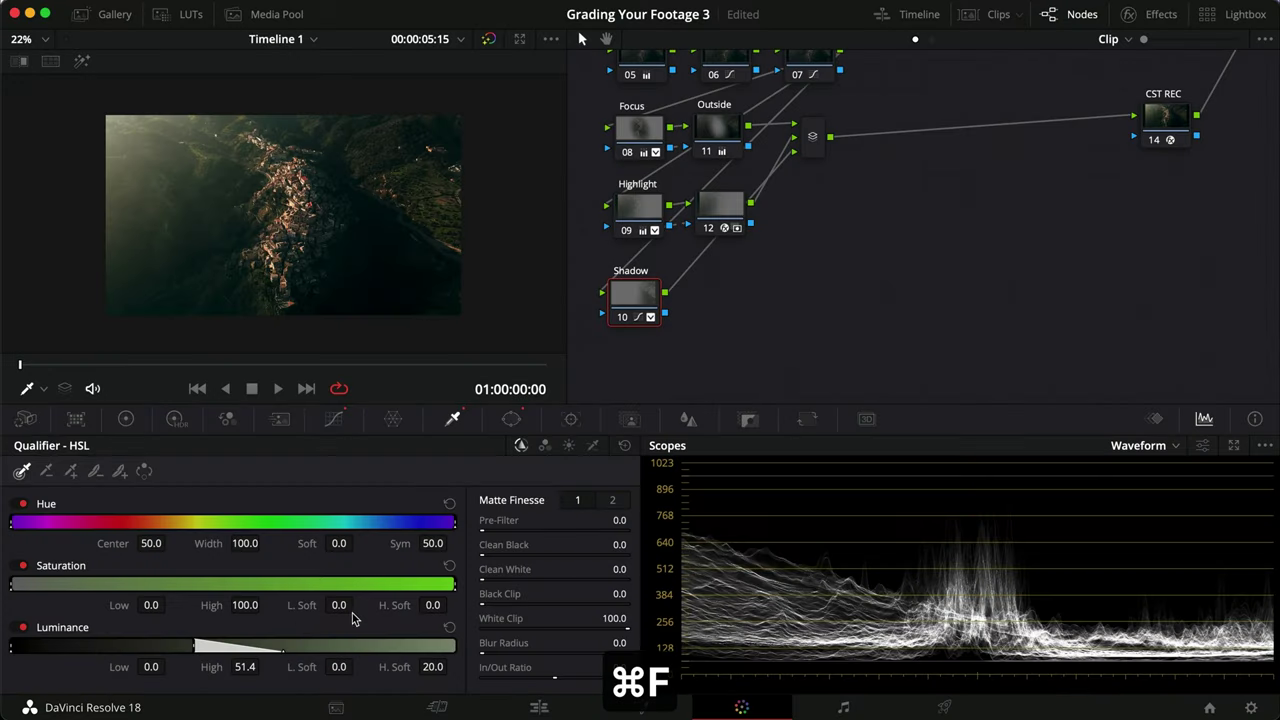
Add a point to the upper part of the Shadow node's custom curve and raise it to brighten the upper tones
click(340, 422)
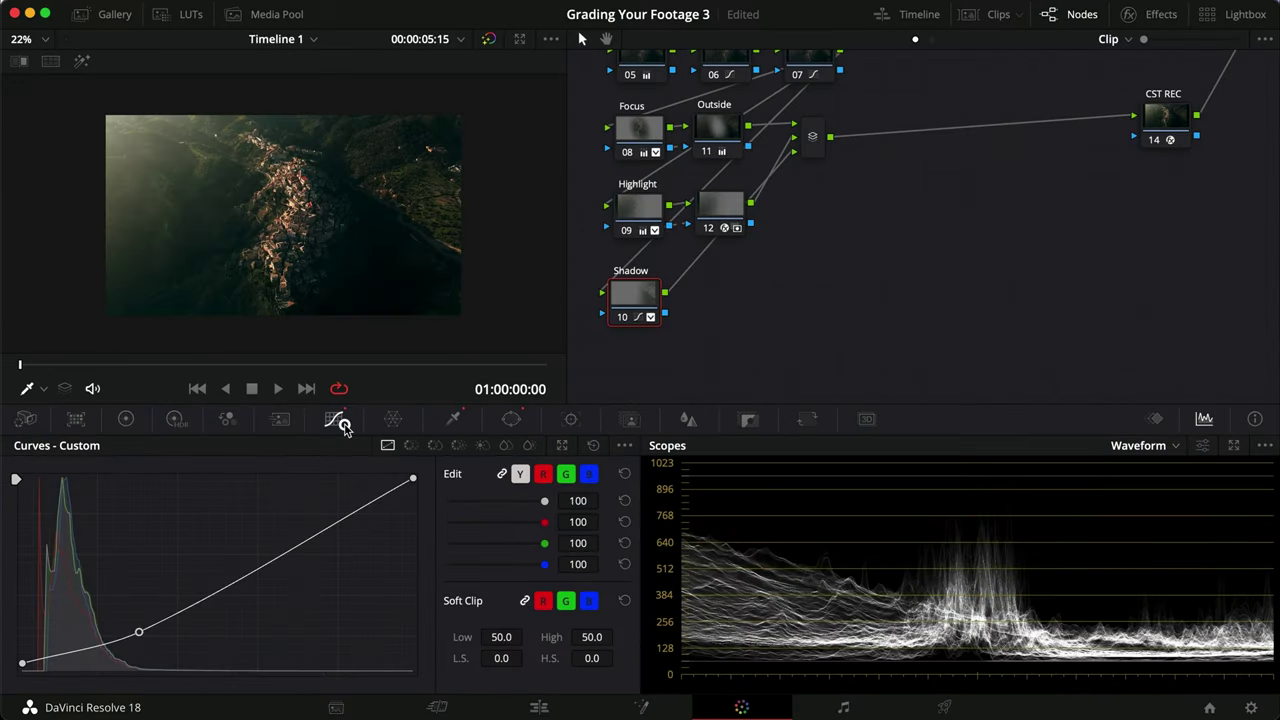
drag(306, 545, 303, 527)
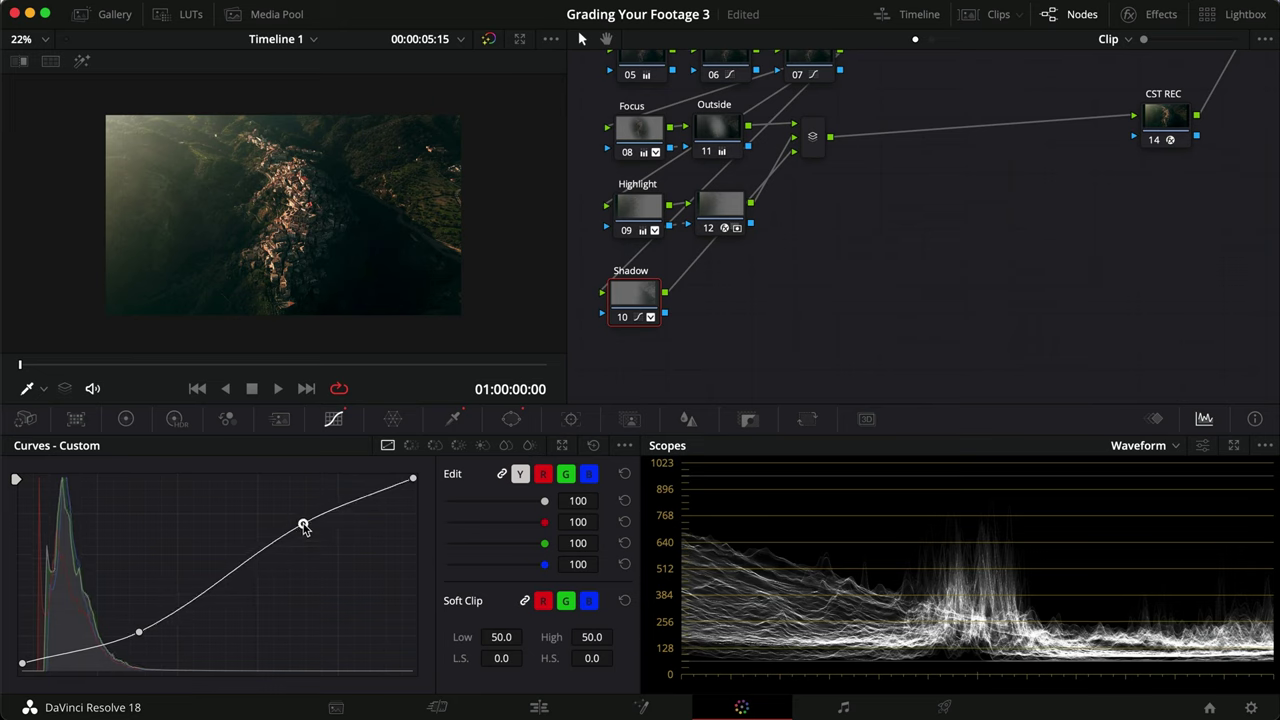
Save the project after comparing the Shadow node on and off, and line the node up beneath Highlight
key(super+d)
key(super+d)
key(super+s)
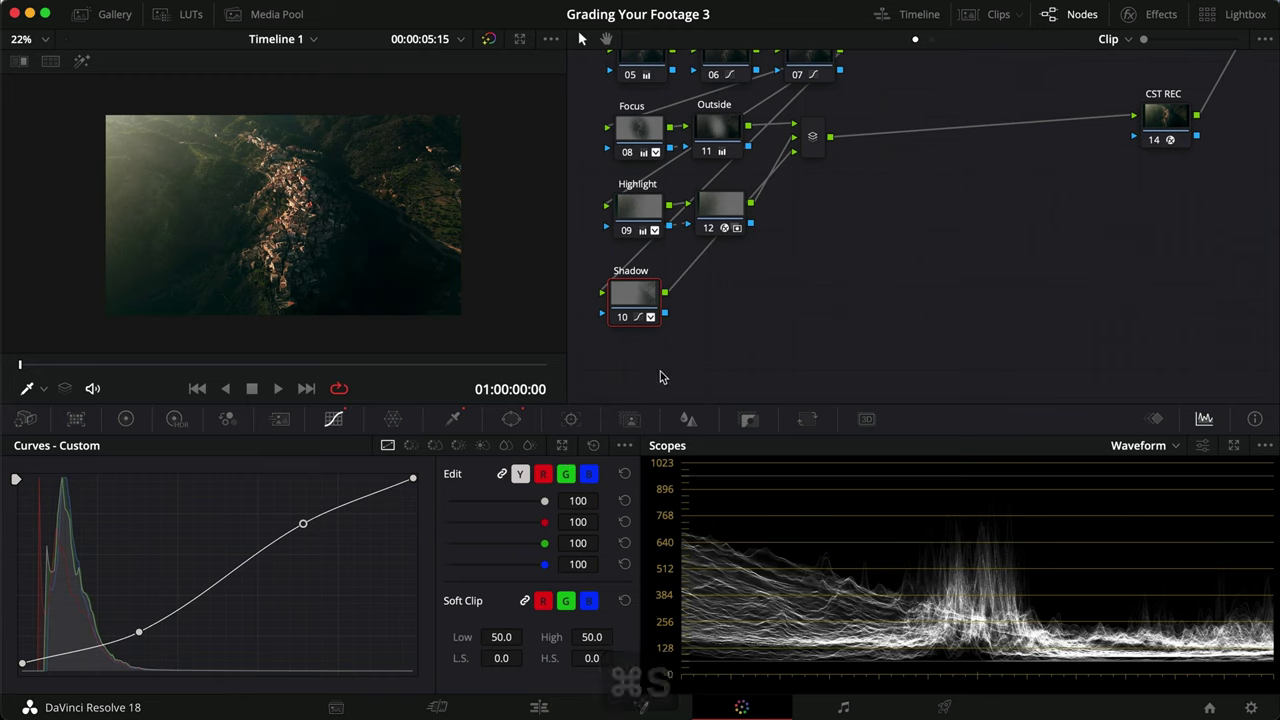
drag(633, 302, 639, 295)
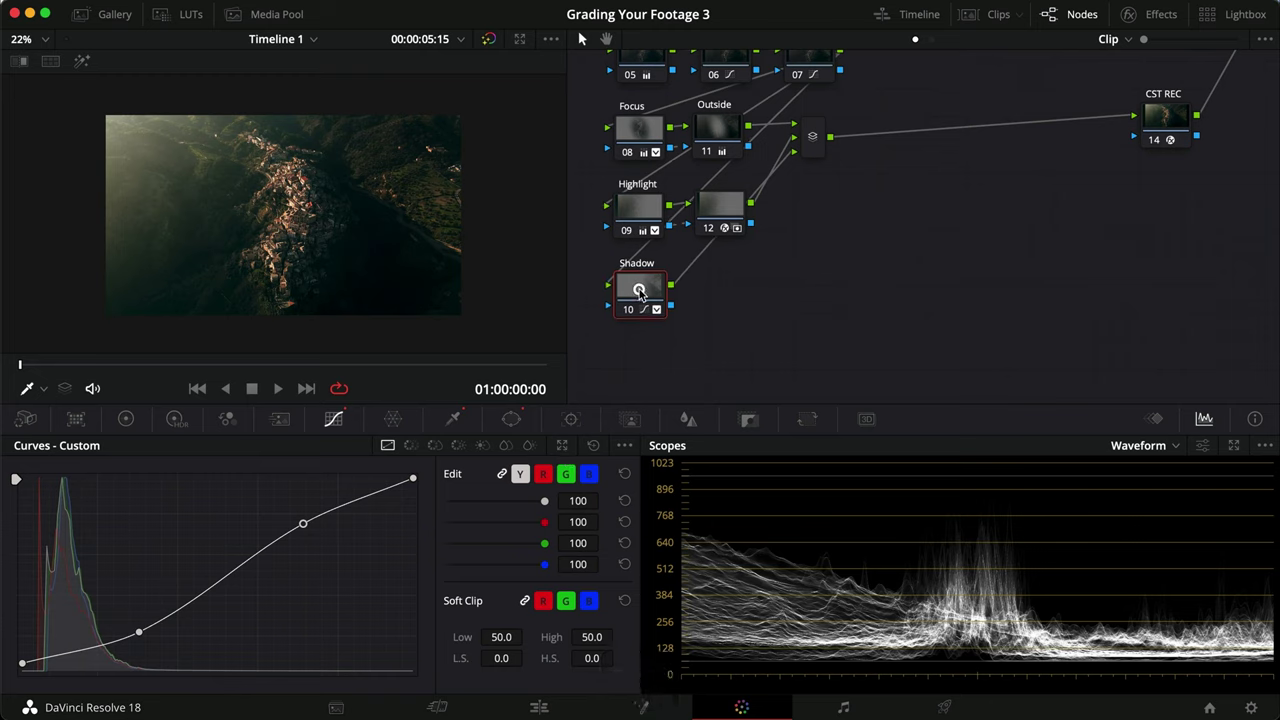
Animate the Shadow node's window in the tracker's Frame mode by moving and rotating it over the upper-right hillside at the clip's last frame
click(511, 418)
click(566, 418)
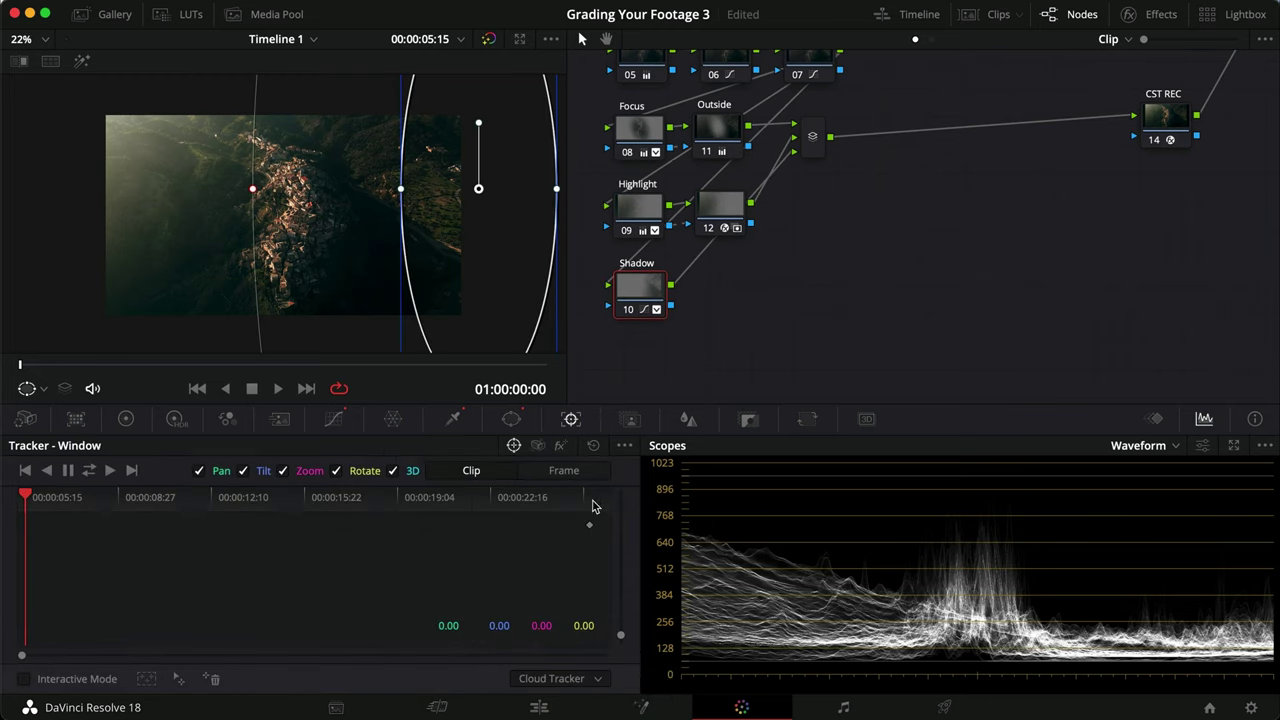
click(565, 472)
drag(540, 498, 671, 492)
drag(485, 122, 448, 160)
Fine-tune the placement of the Shadow window on the last frame while viewing the node's highlighted selection
key(shift+h)
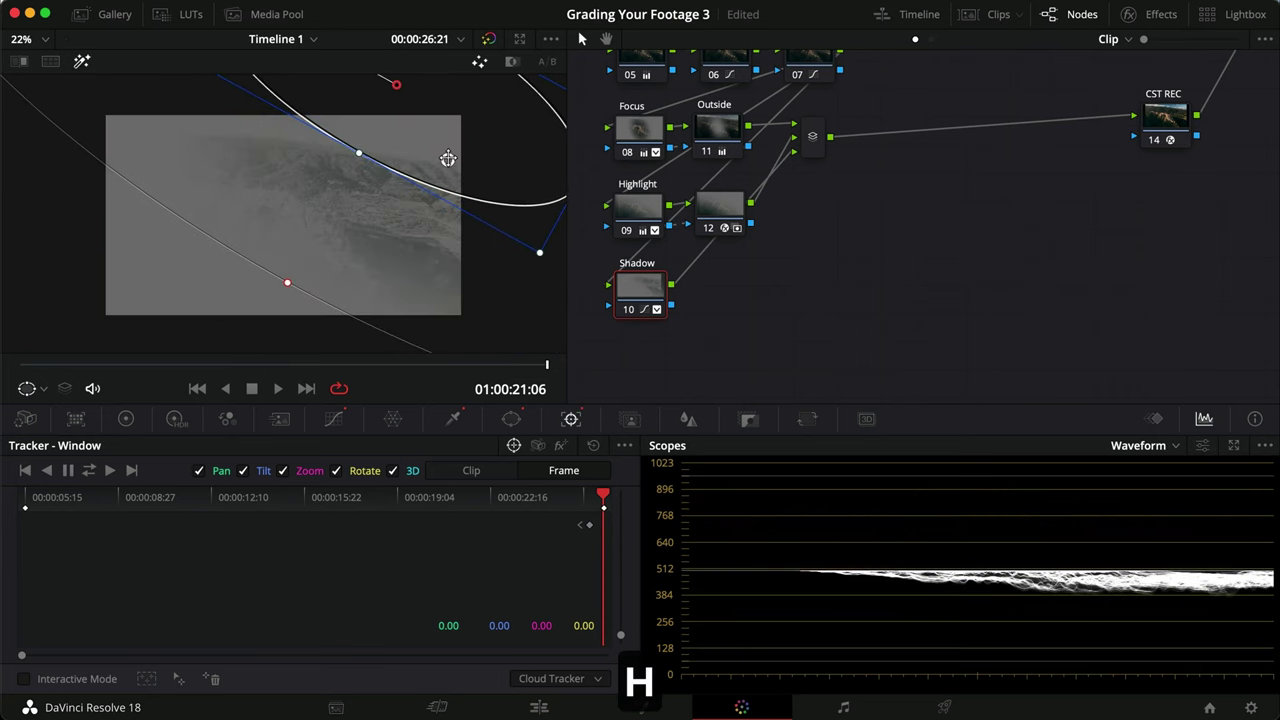
scroll(416, 142, down, 2)
drag(311, 119, 313, 120)
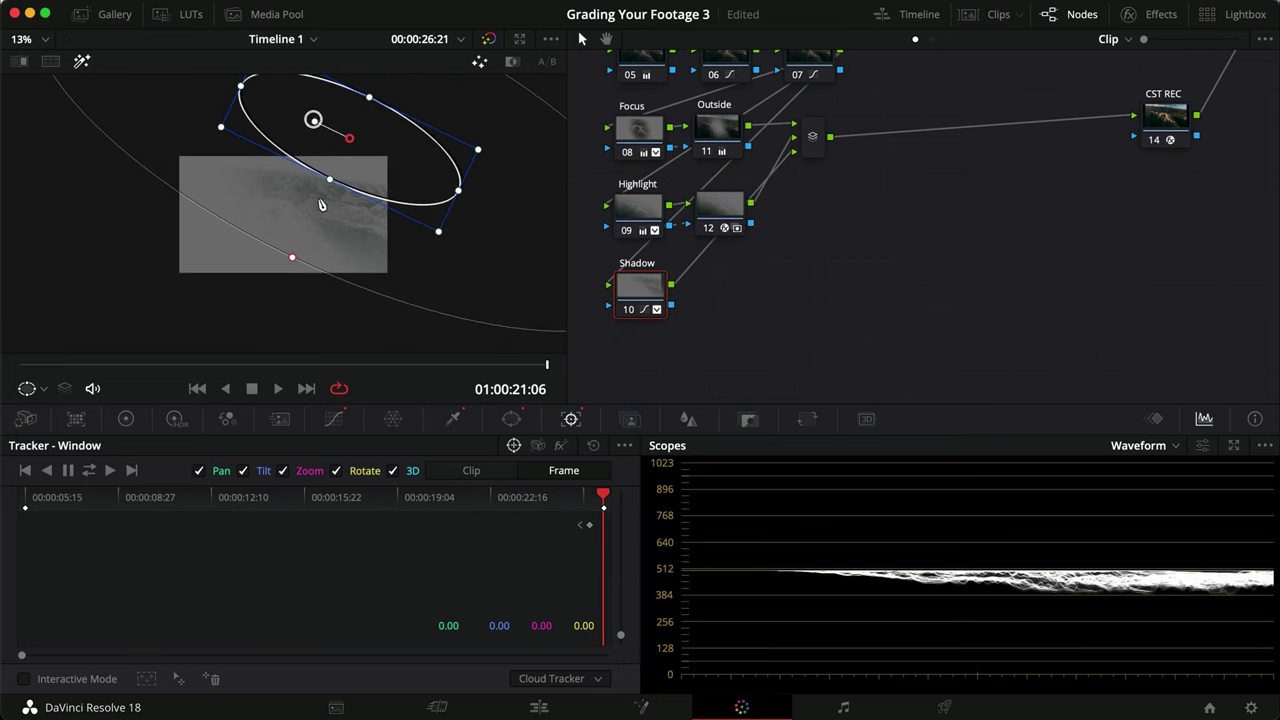
scroll(320, 205, up, 3)
key(shift+h)
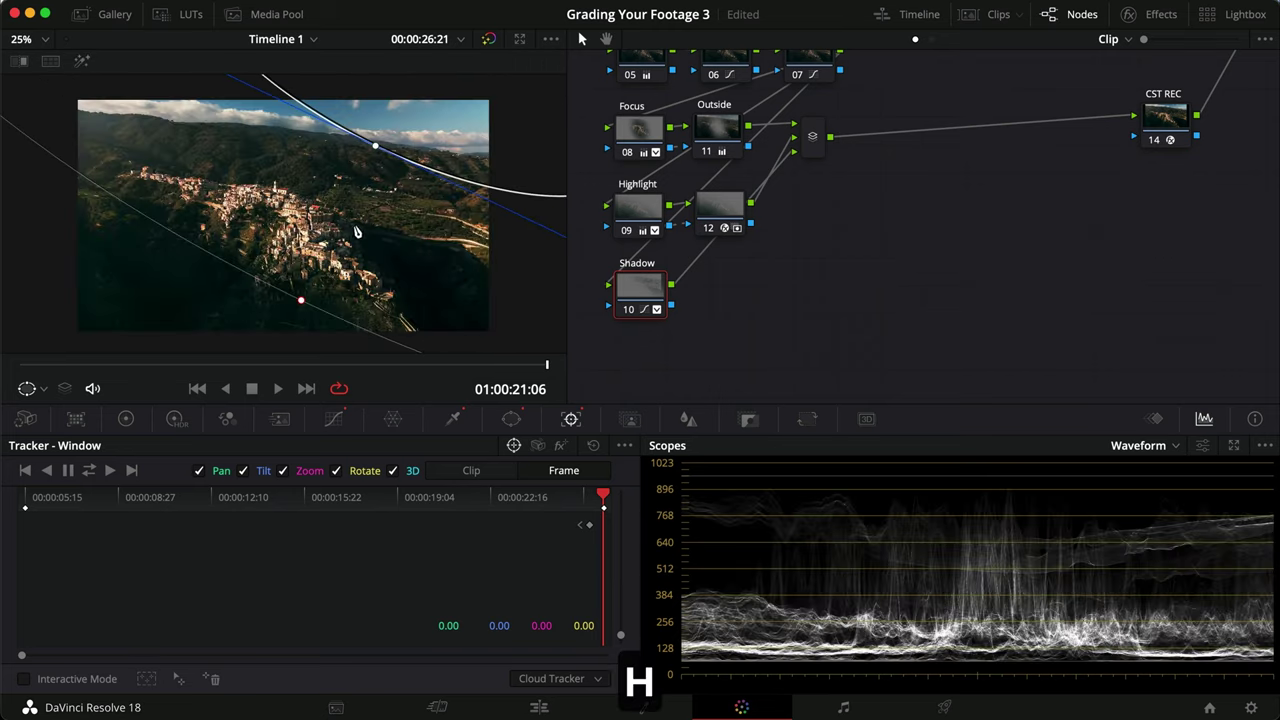
Compare the last frame with the Shadow node on and off, and save the project
key(super+d)
key(super+d)
key(super+d)
key(super+d)
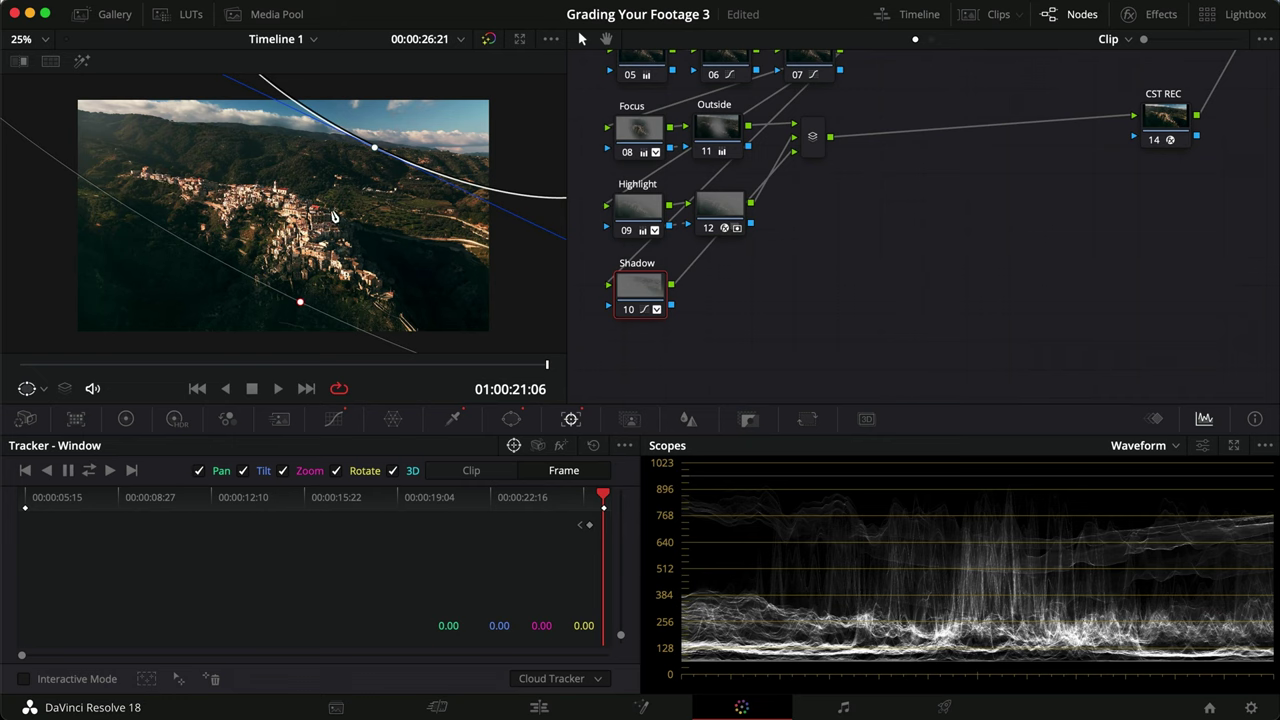
key(super+d)
key(super+d)
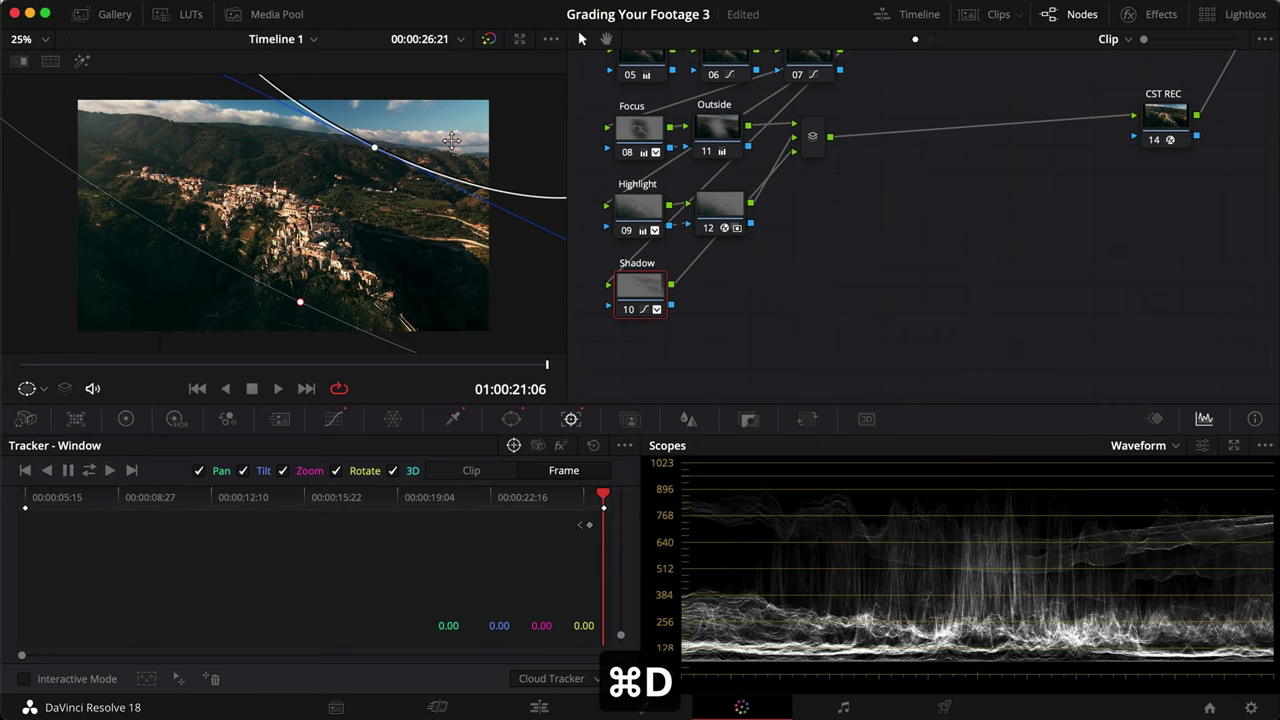
key(super+s)
key(super+d)
key(super+d)
key(super+s)
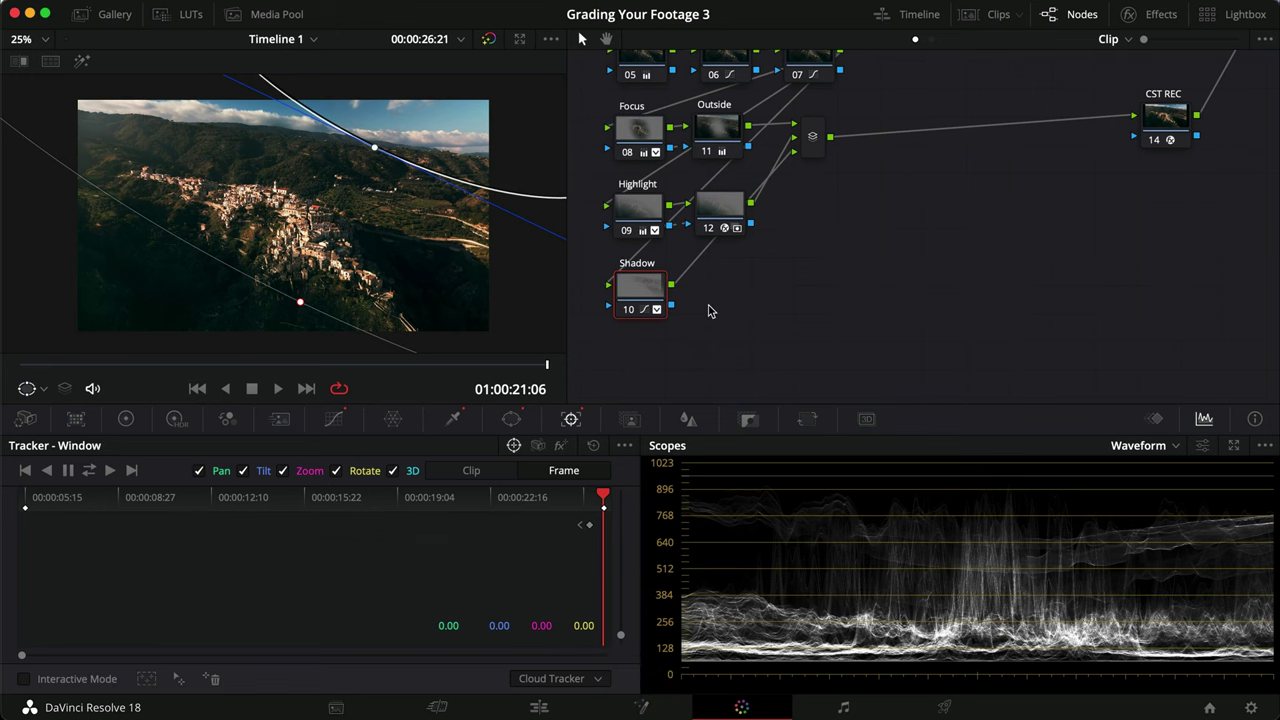
Play the middle part of the clip to check the Shadow window's movement, and return to 01:00:09:00
scroll(708, 311, up, 2)
drag(415, 366, 230, 366)
key(space)
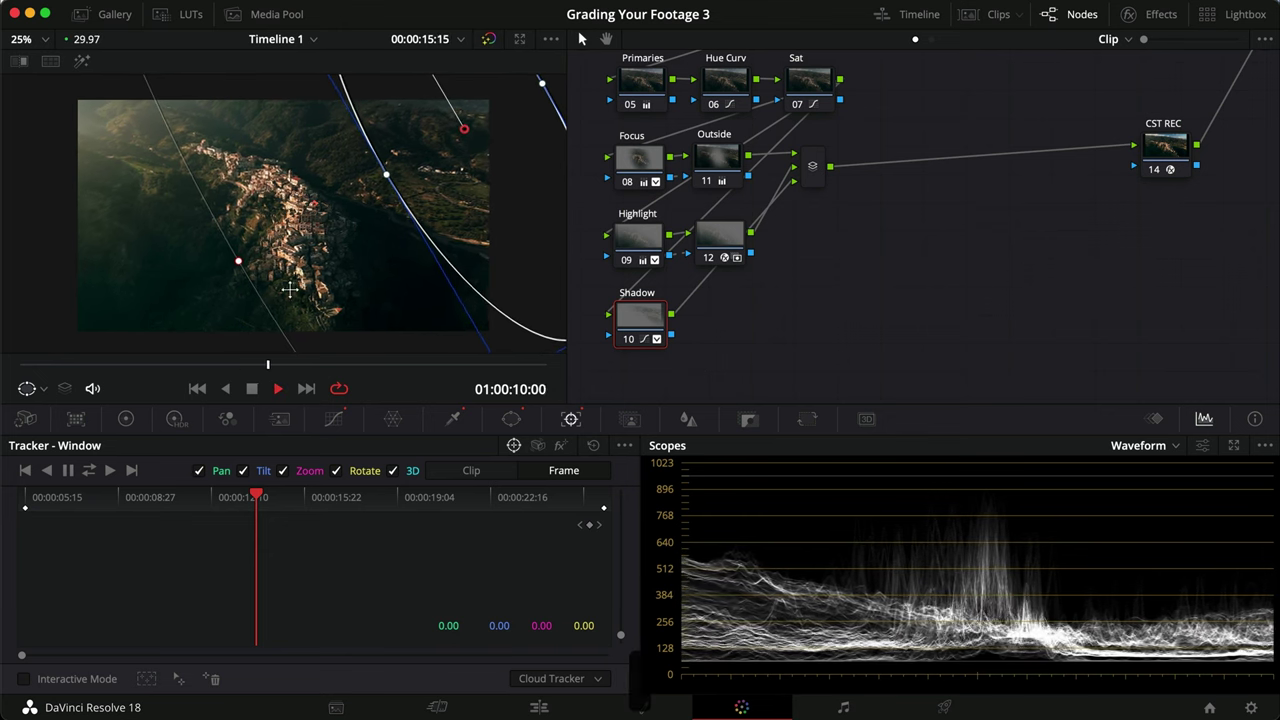
click(243, 366)
drag(817, 335, 722, 262)
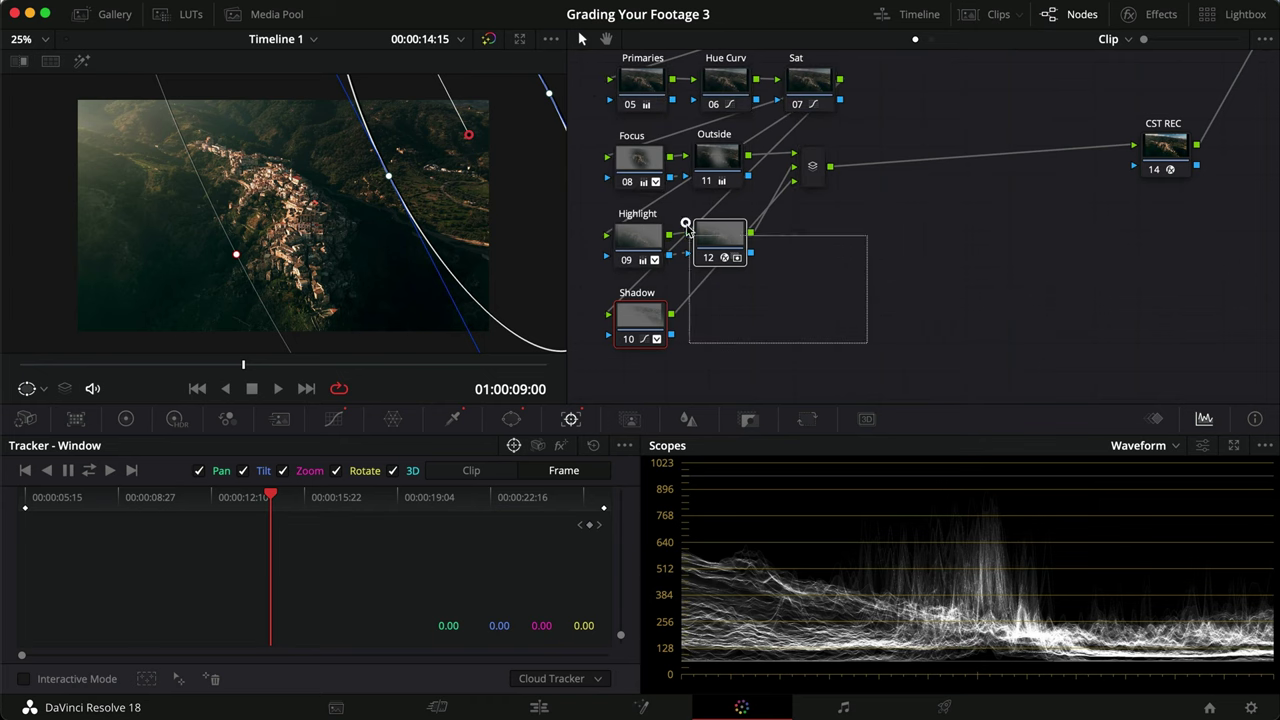